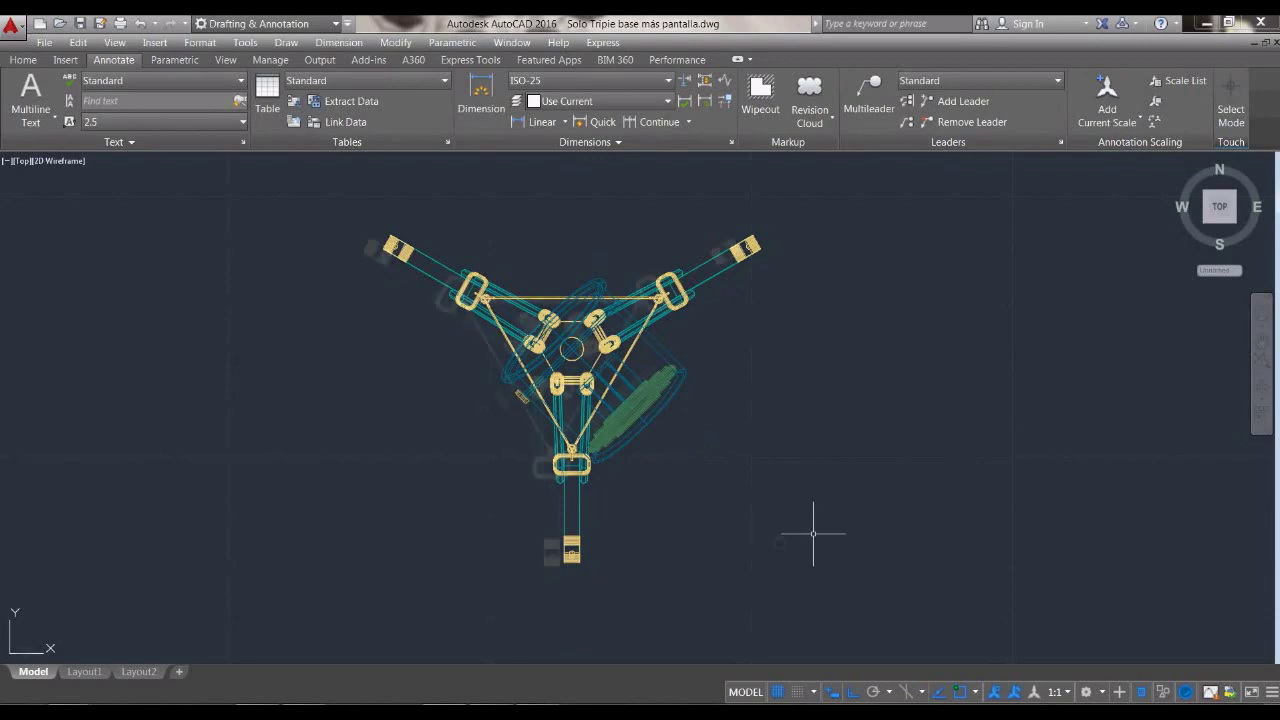
- Pan the tripod lamp drawing slightly left in the Top 2D Wireframe view
{"action": "middle_click_drag", "start_coordinate": [813, 533], "coordinate": [736, 544]}
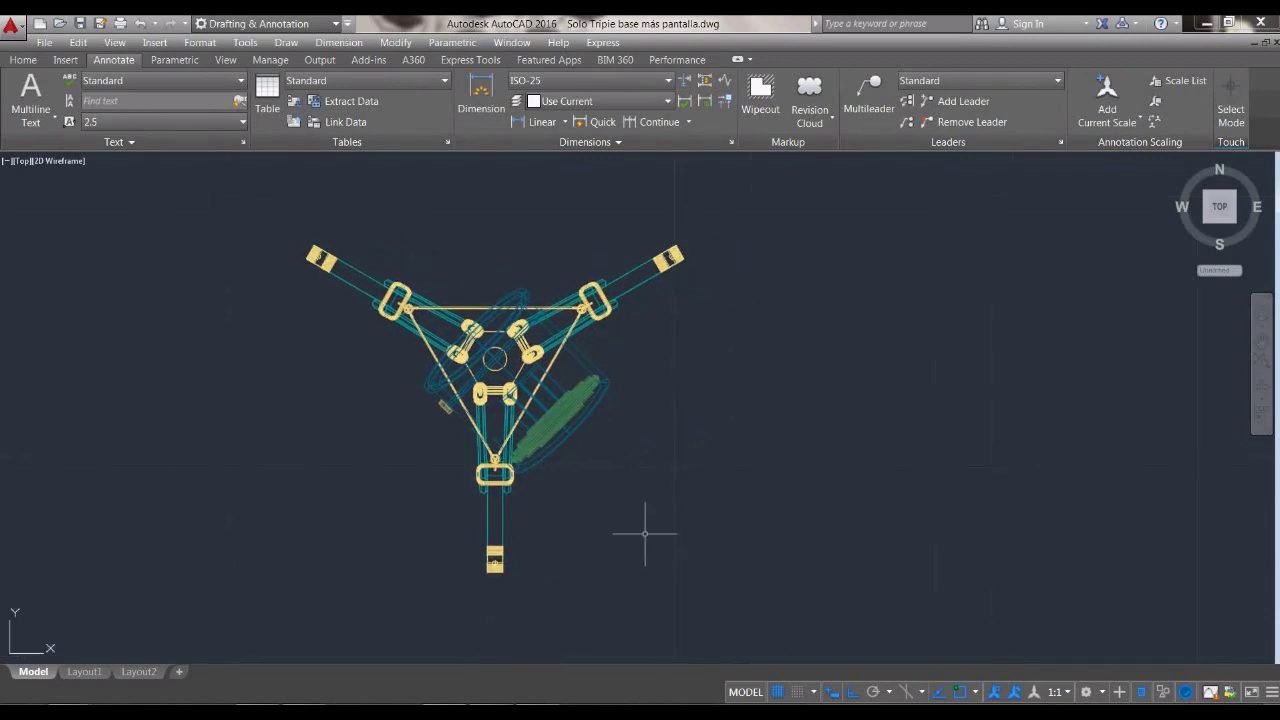
- Recentre the tripod drawing and switch the viewport to the Conceptual visual style
{"action": "mouse_move", "coordinate": [671, 531]}
{"action": "middle_mouse_down"}
{"action": "mouse_move", "coordinate": [714, 531]}
{"action": "mouse_move", "coordinate": [753, 510]}
{"action": "middle_mouse_up"}
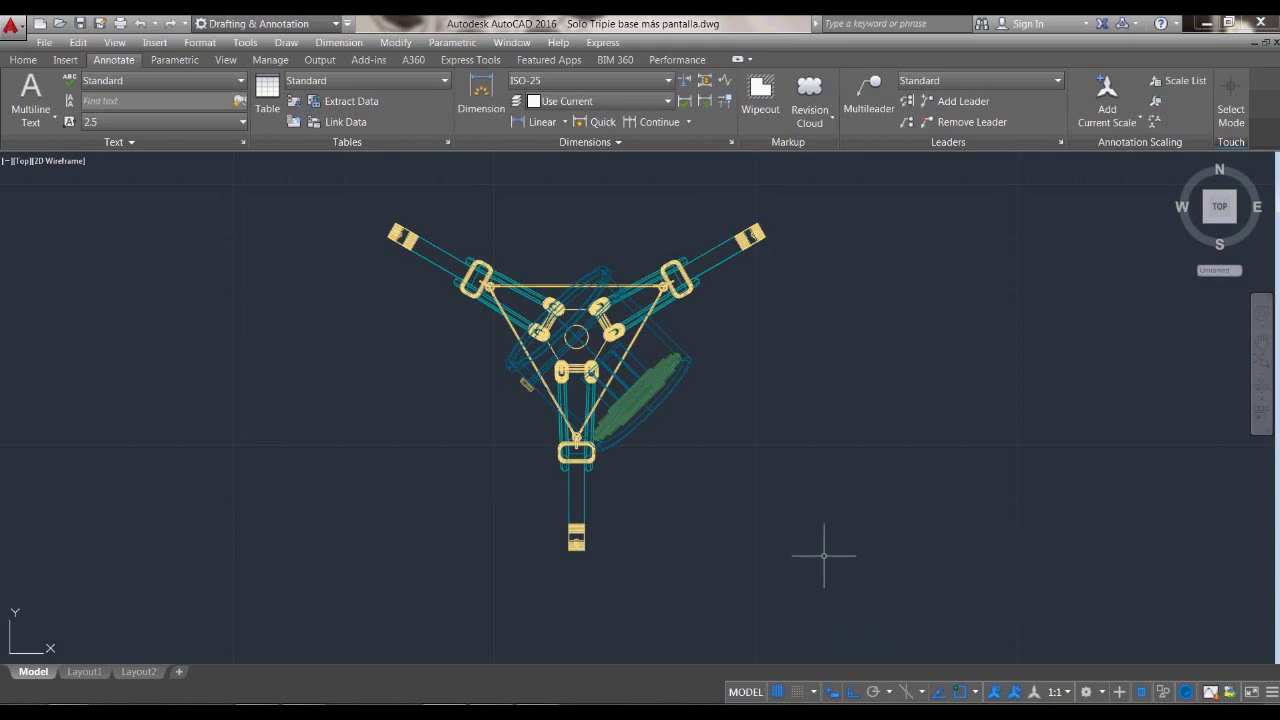
{"action": "type", "text": "vs"}
{"action": "key", "text": "Return"}
{"action": "type", "text": "c"}
{"action": "key", "text": "Return"}
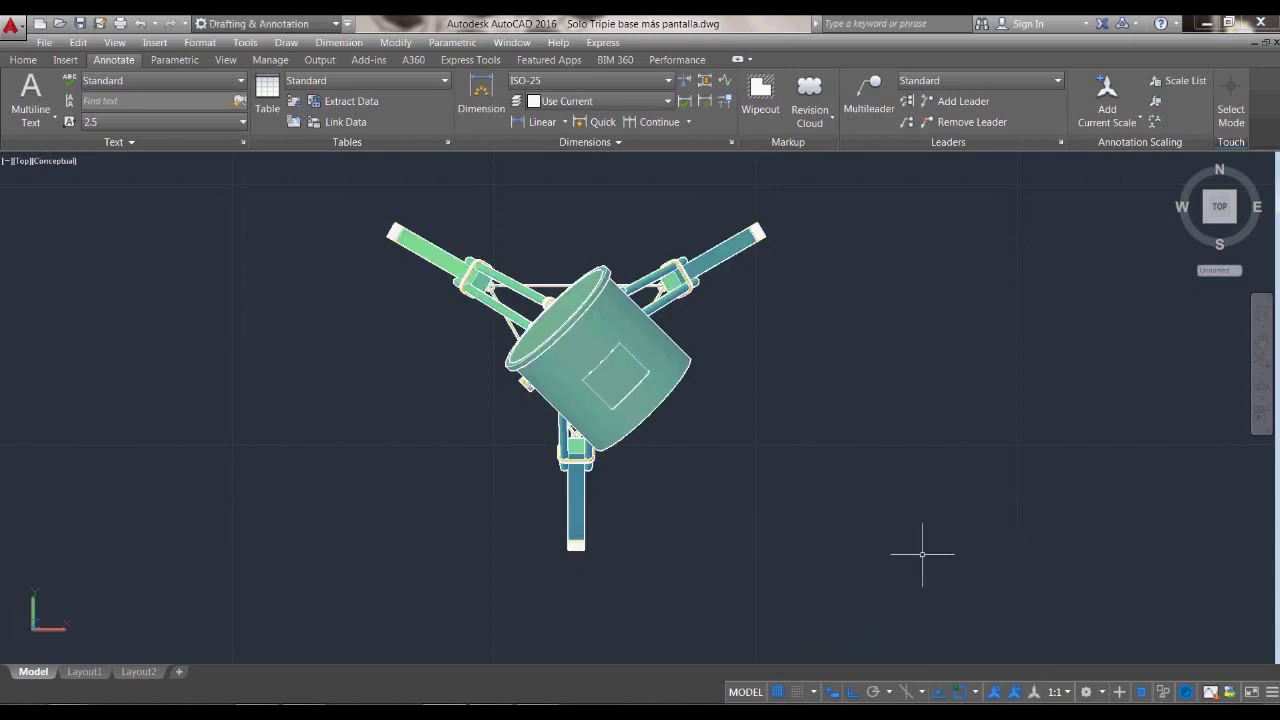
- Orbit with 3DORBIT to inspect the shaded tripod lamp from a tilted, elevated angle
{"action": "type", "text": "3do"}
{"action": "key", "text": "Return"}
{"action": "mouse_move", "coordinate": [931, 566]}
{"action": "left_mouse_down"}
{"action": "mouse_move", "coordinate": [914, 486]}
{"action": "mouse_move", "coordinate": [850, 490]}
{"action": "mouse_move", "coordinate": [786, 560]}
{"action": "mouse_move", "coordinate": [870, 547]}
{"action": "mouse_move", "coordinate": [837, 586]}
{"action": "mouse_move", "coordinate": [866, 563]}
{"action": "mouse_move", "coordinate": [849, 571]}
{"action": "mouse_move", "coordinate": [638, 444]}
{"action": "left_mouse_up"}
{"action": "left_click_drag", "start_coordinate": [784, 532], "coordinate": [823, 583]}
{"action": "mouse_move", "coordinate": [743, 606]}
{"action": "left_mouse_down"}
{"action": "mouse_move", "coordinate": [779, 610]}
{"action": "mouse_move", "coordinate": [745, 618]}
{"action": "left_mouse_up"}
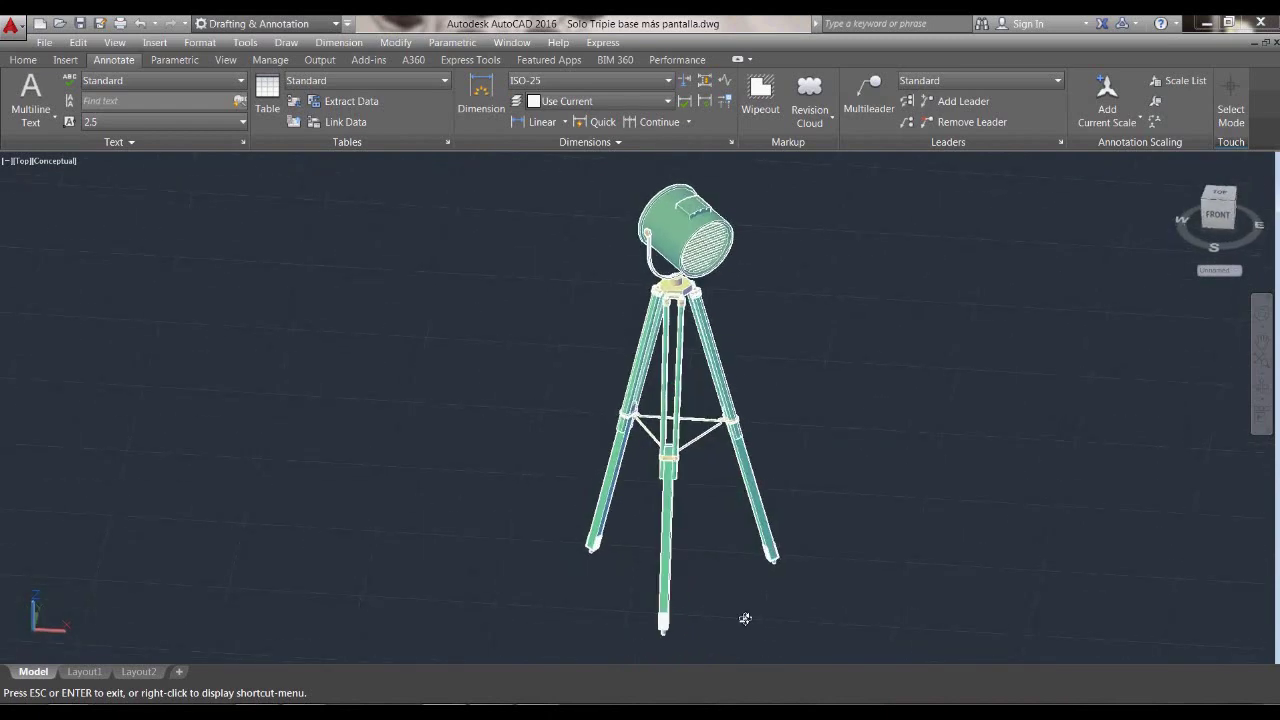
{"action": "mouse_move", "coordinate": [811, 603]}
{"action": "left_mouse_down"}
{"action": "mouse_move", "coordinate": [751, 606]}
{"action": "mouse_move", "coordinate": [851, 594]}
{"action": "left_mouse_up"}
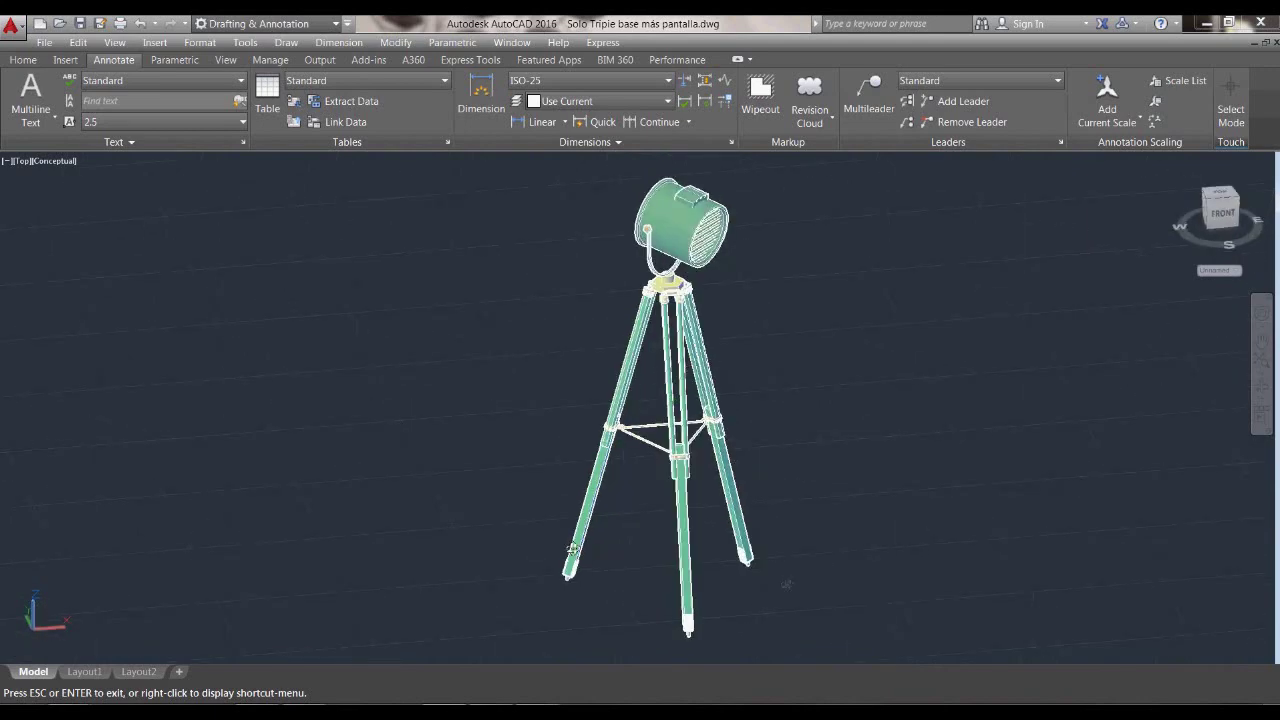
{"action": "left_click_drag", "start_coordinate": [847, 480], "coordinate": [840, 520]}
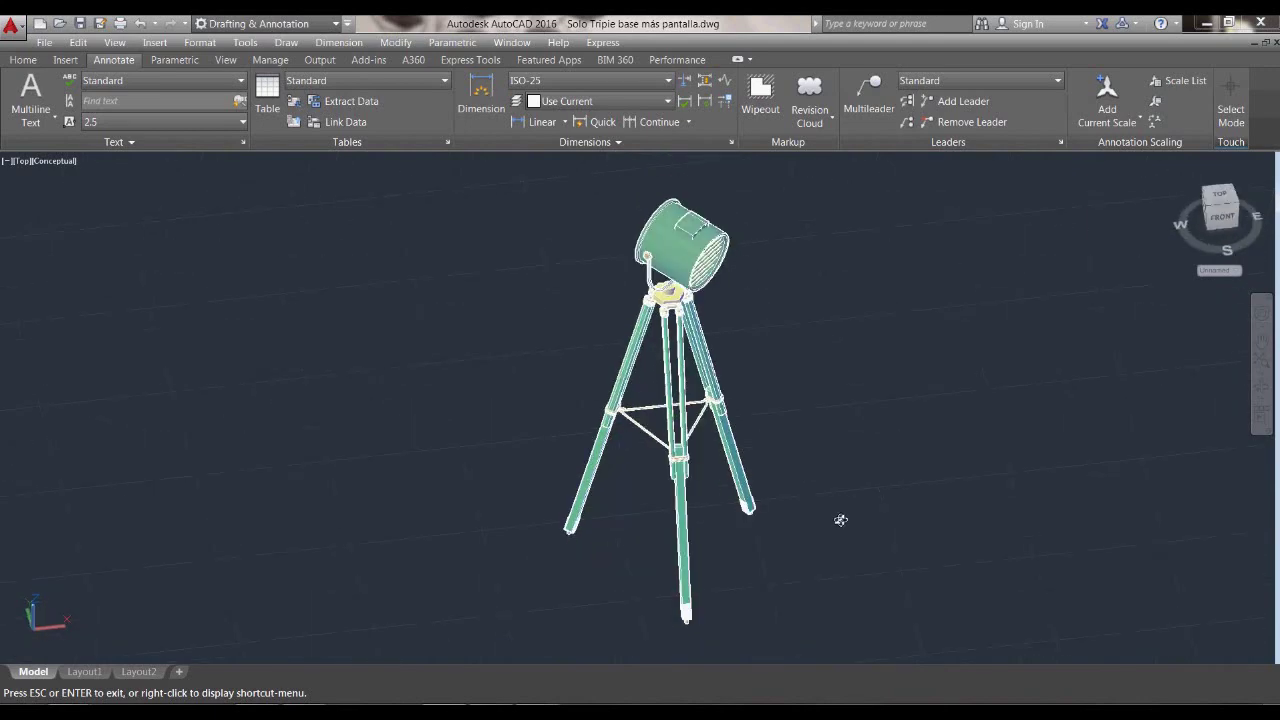
{"action": "key", "text": "Escape"}
- Return the viewport to the 2D Wireframe visual style
{"action": "type", "text": "vs"}
{"action": "key", "text": "Return"}
{"action": "type", "text": "2"}
{"action": "key", "text": "Return"}
- Restore the Top preset view of the tripod drawing through the View Manager
{"action": "type", "text": "v"}
{"action": "key", "text": "Return"}
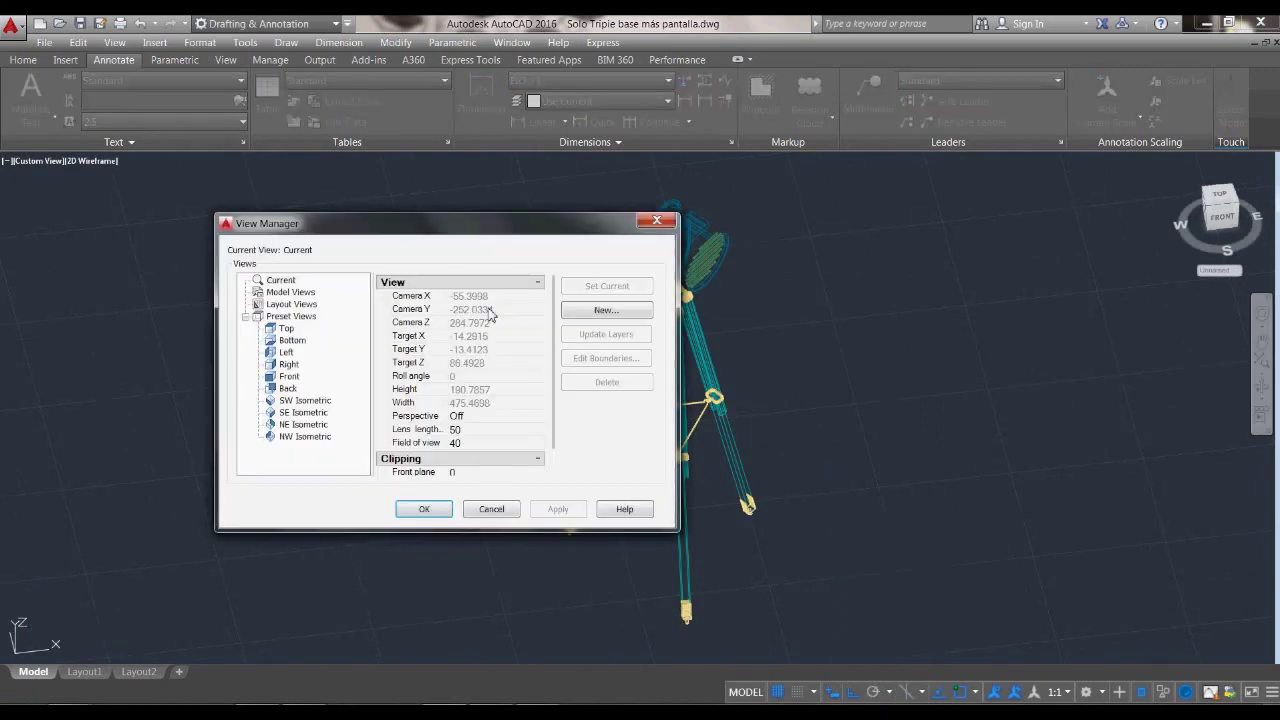
{"action": "left_click", "coordinate": [286, 328]}
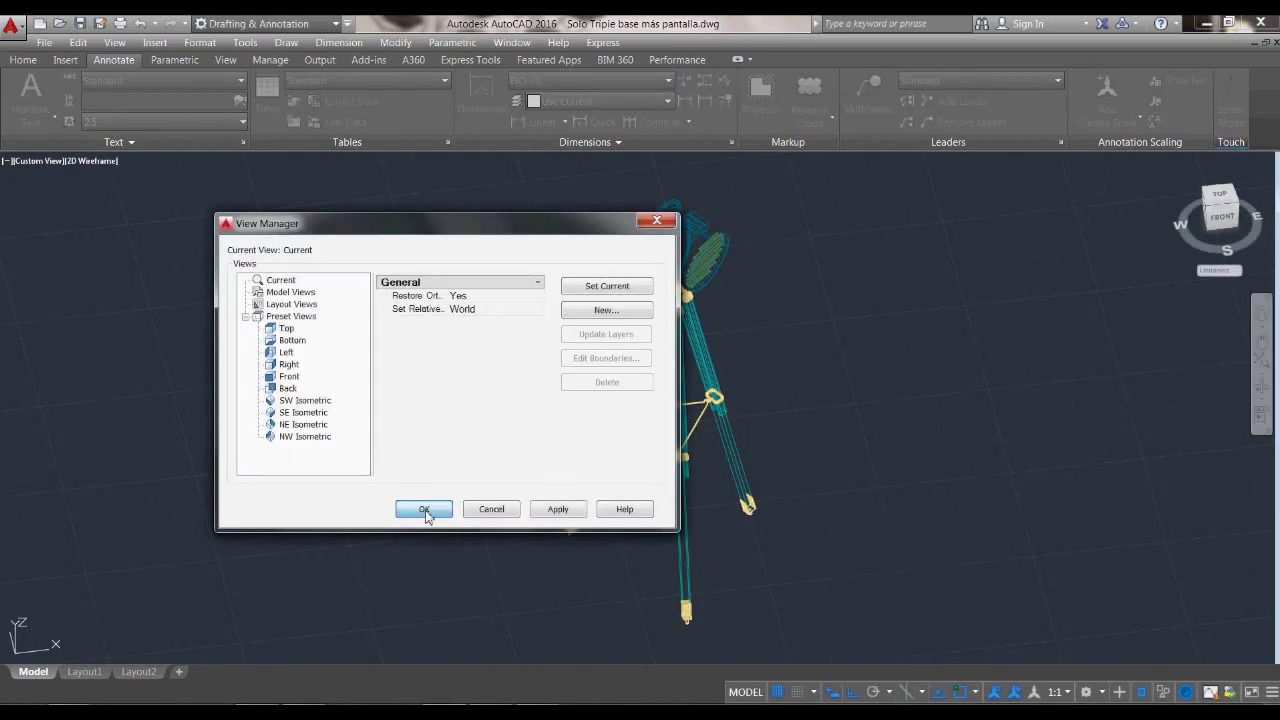
{"action": "left_click", "coordinate": [423, 509]}
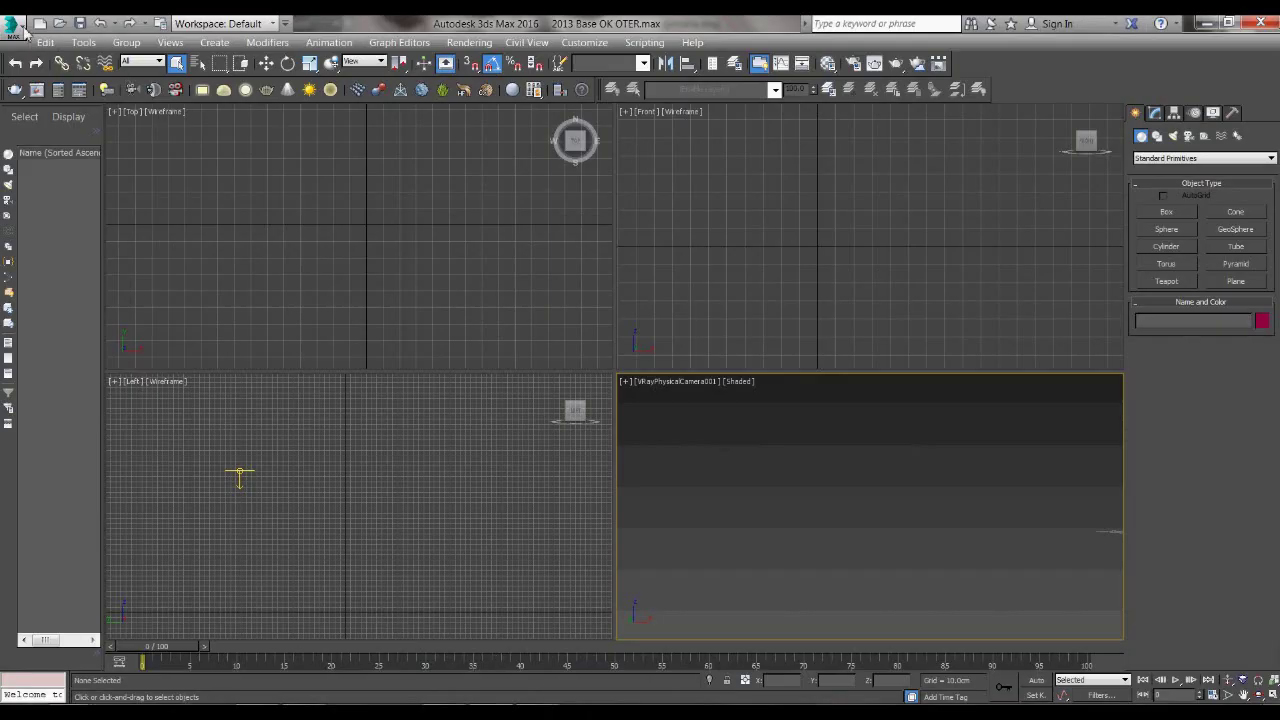
- Import 'Solo Tripie base más pantalla' DWG from the Desktop with the default import options
{"action": "left_click", "coordinate": [20, 30]}
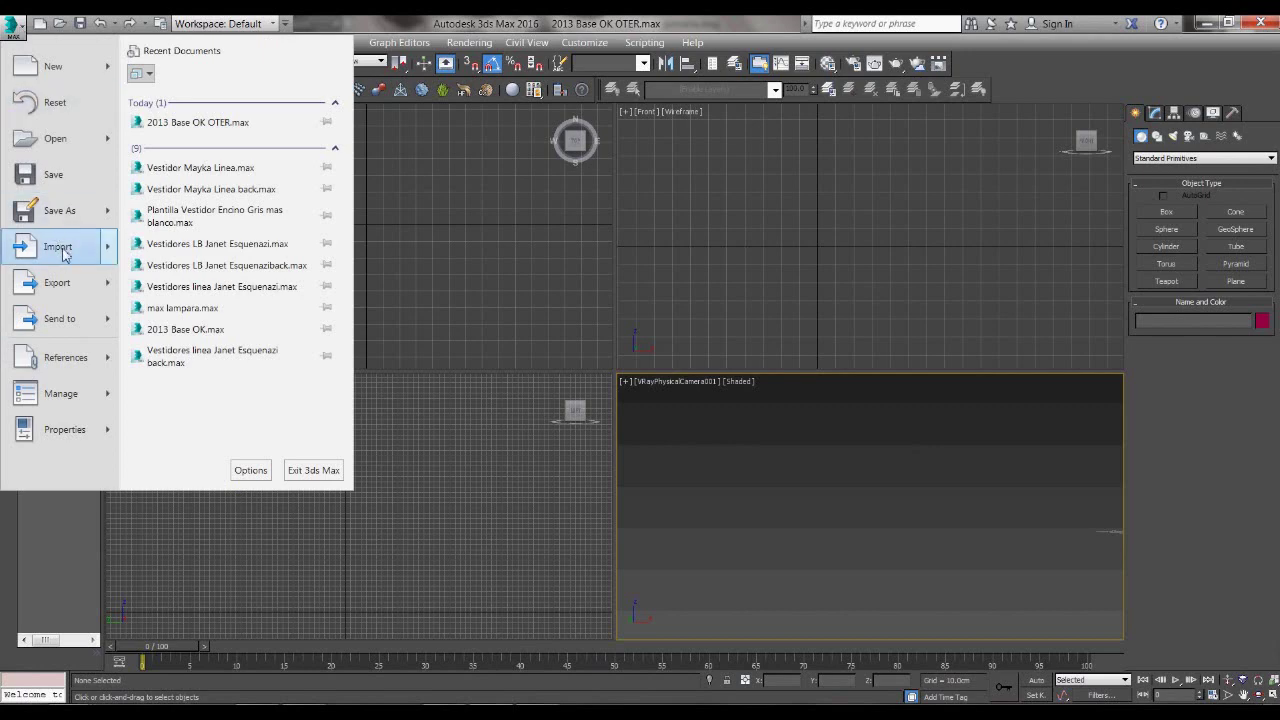
{"action": "left_click", "coordinate": [62, 255]}
{"action": "left_click", "coordinate": [30, 160]}
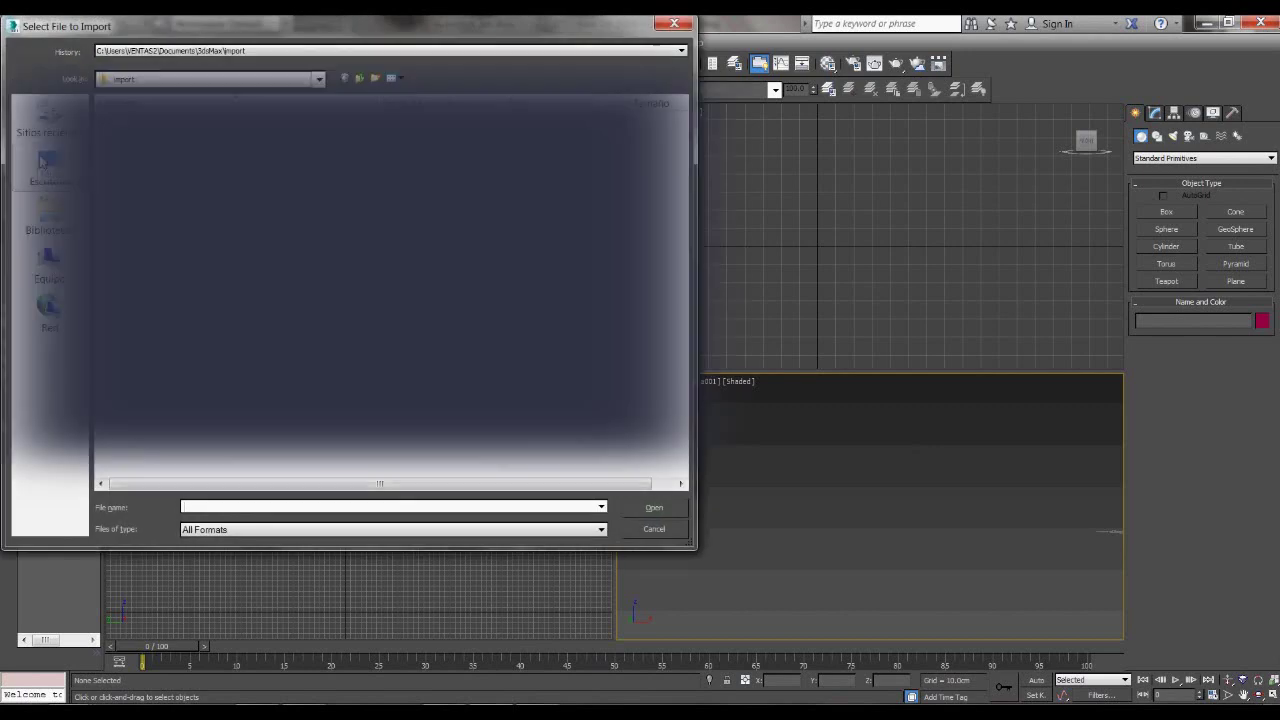
{"action": "type", "text": "Solo Tripie base más pantalla"}
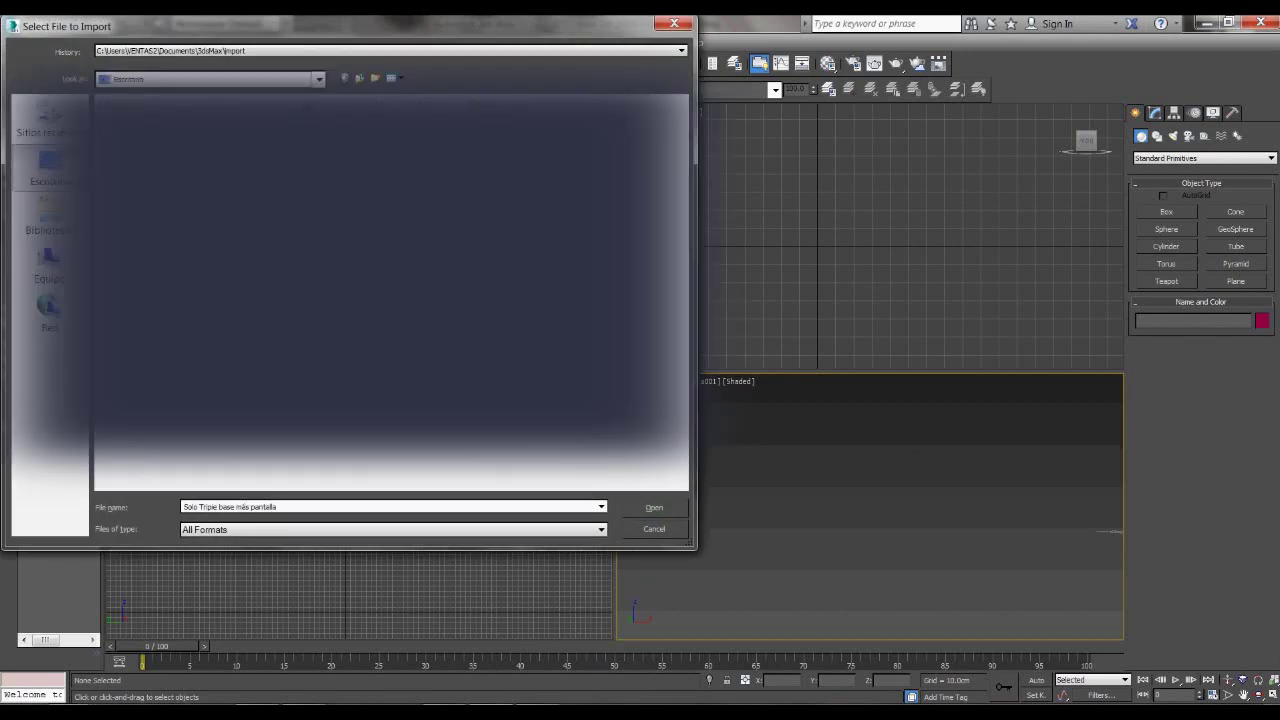
{"action": "left_click", "coordinate": [651, 509]}
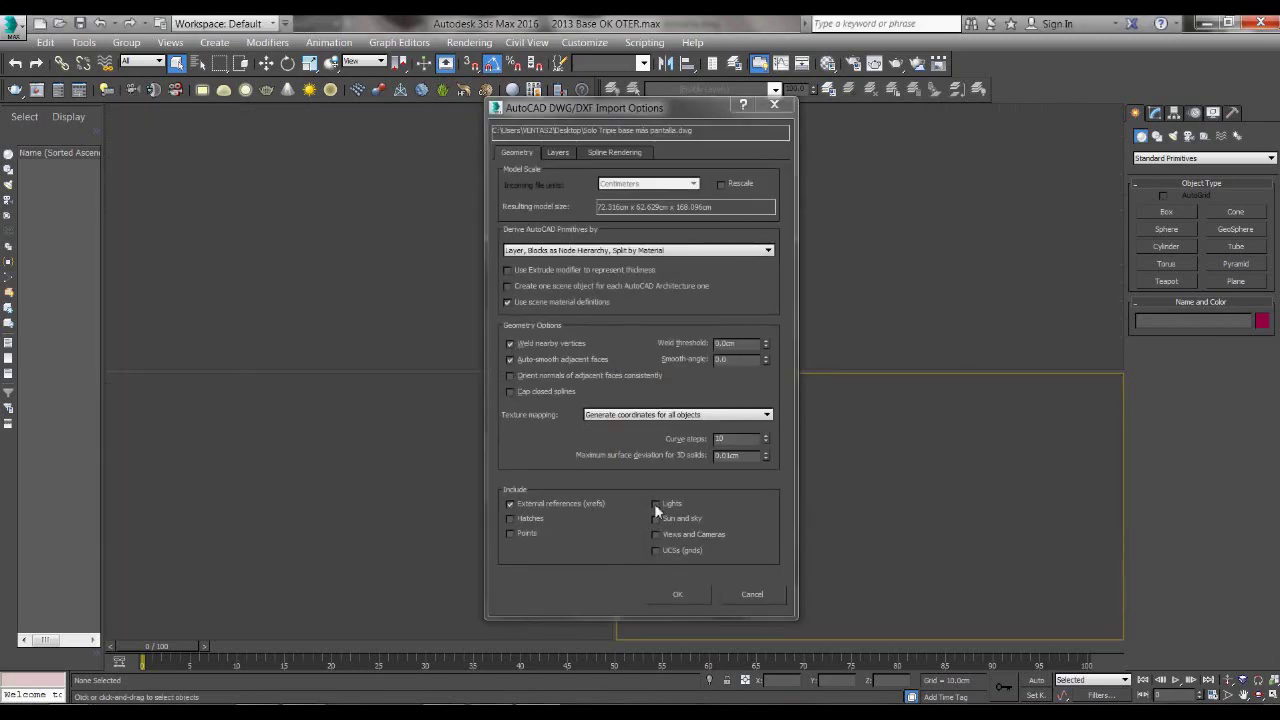
{"action": "left_click", "coordinate": [679, 596]}
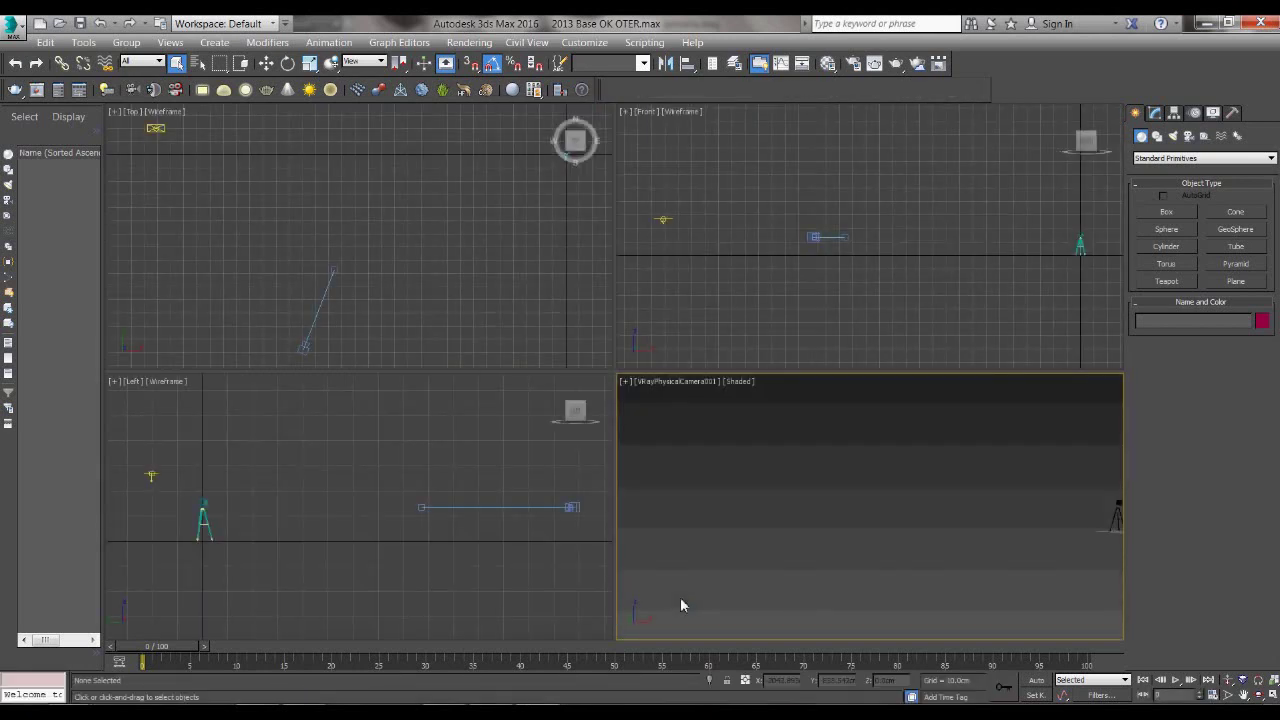
- View the PraVista 2 loft reference render in Photo Viewer, then return to 3ds Max
{"action": "key", "text": "alt+Tab"}
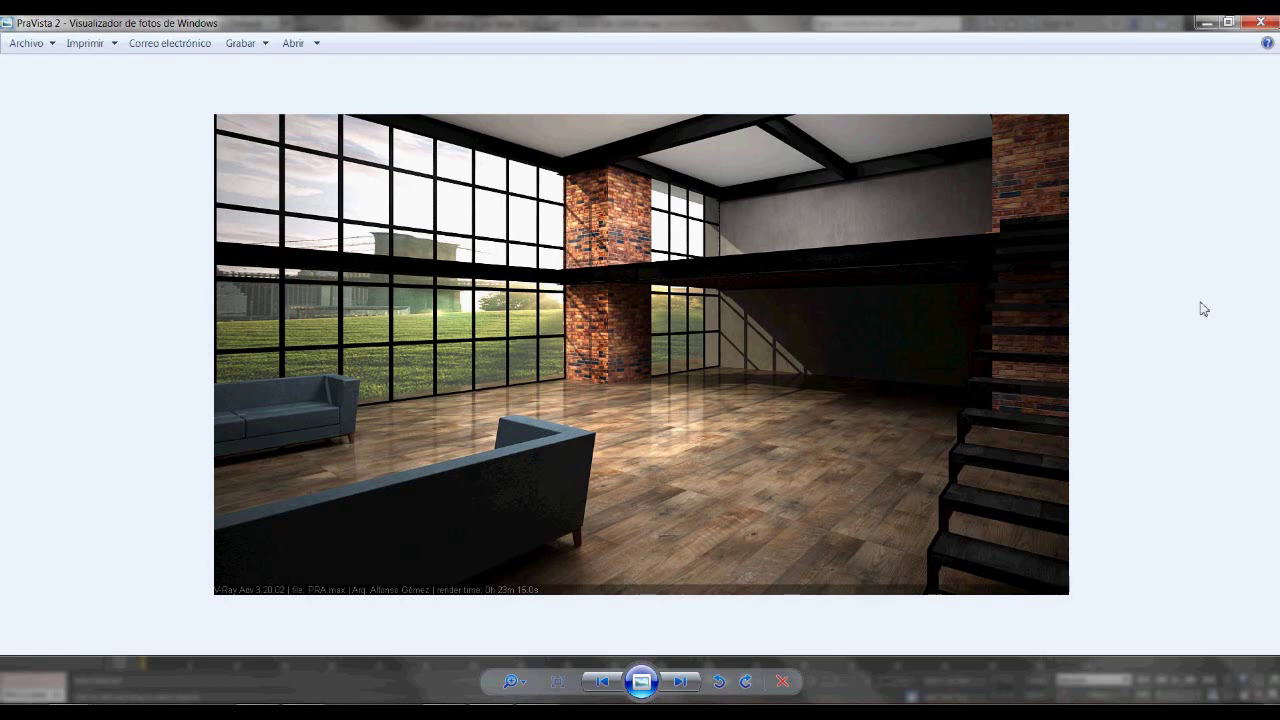
{"action": "key", "text": "alt+Tab"}
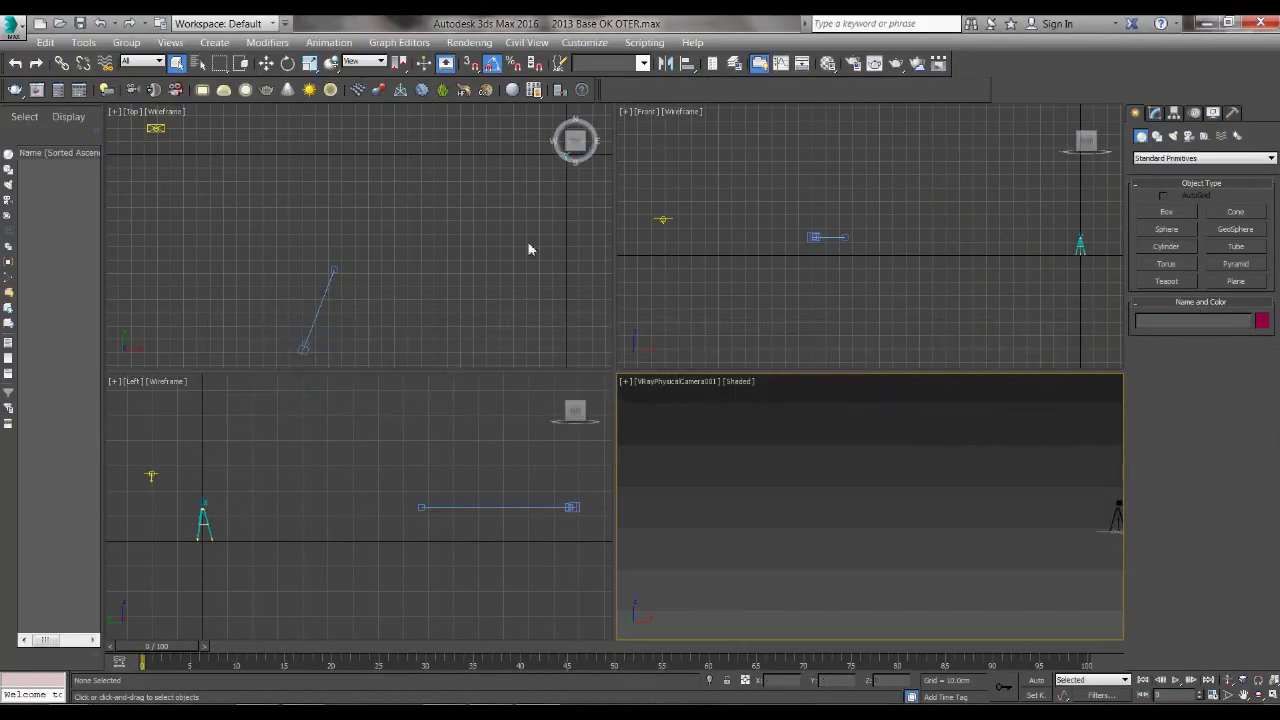
- Zoom and pan the Top, Front and Left viewports to centre the tripod lamp
{"action": "scroll", "coordinate": [257, 309], "scroll_direction": "down", "scroll_amount": 5}
{"action": "scroll", "coordinate": [314, 220], "scroll_direction": "up", "scroll_amount": 2}
{"action": "scroll", "coordinate": [366, 251], "scroll_direction": "up", "scroll_amount": 3}
{"action": "scroll", "coordinate": [357, 235], "scroll_direction": "up", "scroll_amount": 3}
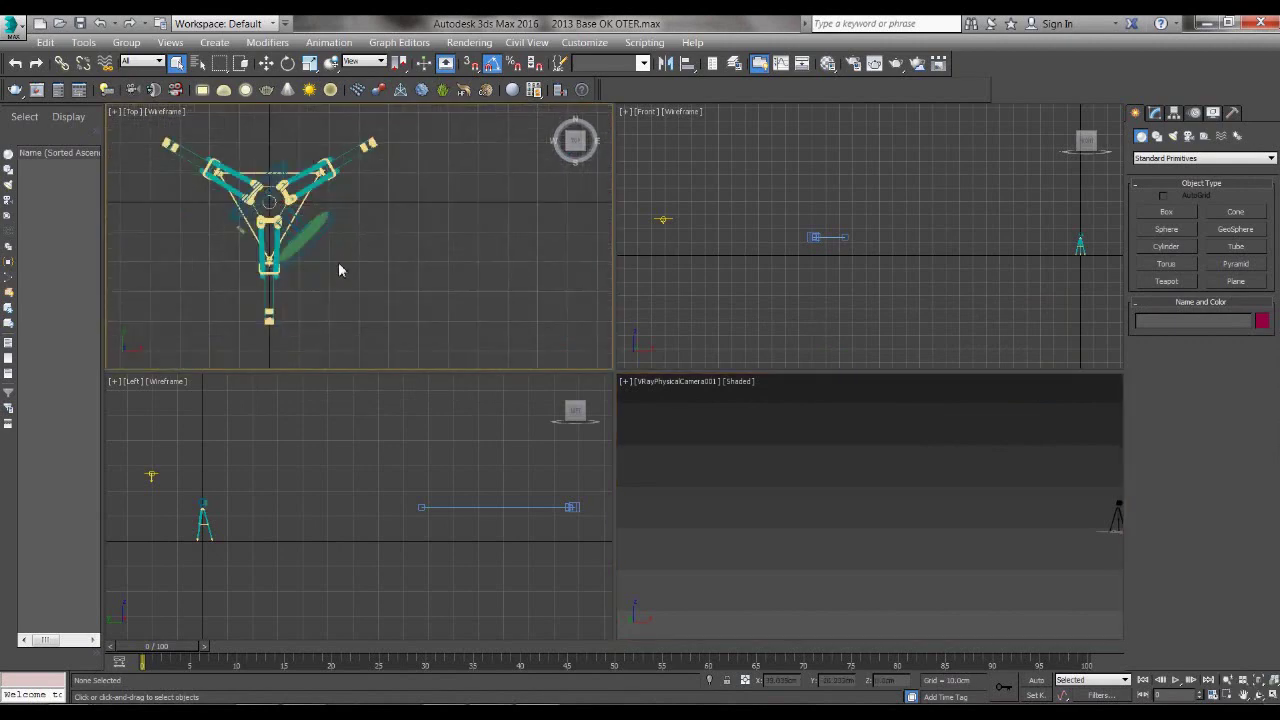
{"action": "middle_click_drag", "start_coordinate": [338, 262], "coordinate": [392, 280]}
{"action": "middle_click_drag", "start_coordinate": [920, 317], "coordinate": [650, 325]}
{"action": "scroll", "coordinate": [820, 257], "scroll_direction": "up", "scroll_amount": 4}
{"action": "scroll", "coordinate": [897, 250], "scroll_direction": "up", "scroll_amount": 2}
{"action": "middle_click_drag", "start_coordinate": [369, 542], "coordinate": [406, 552]}
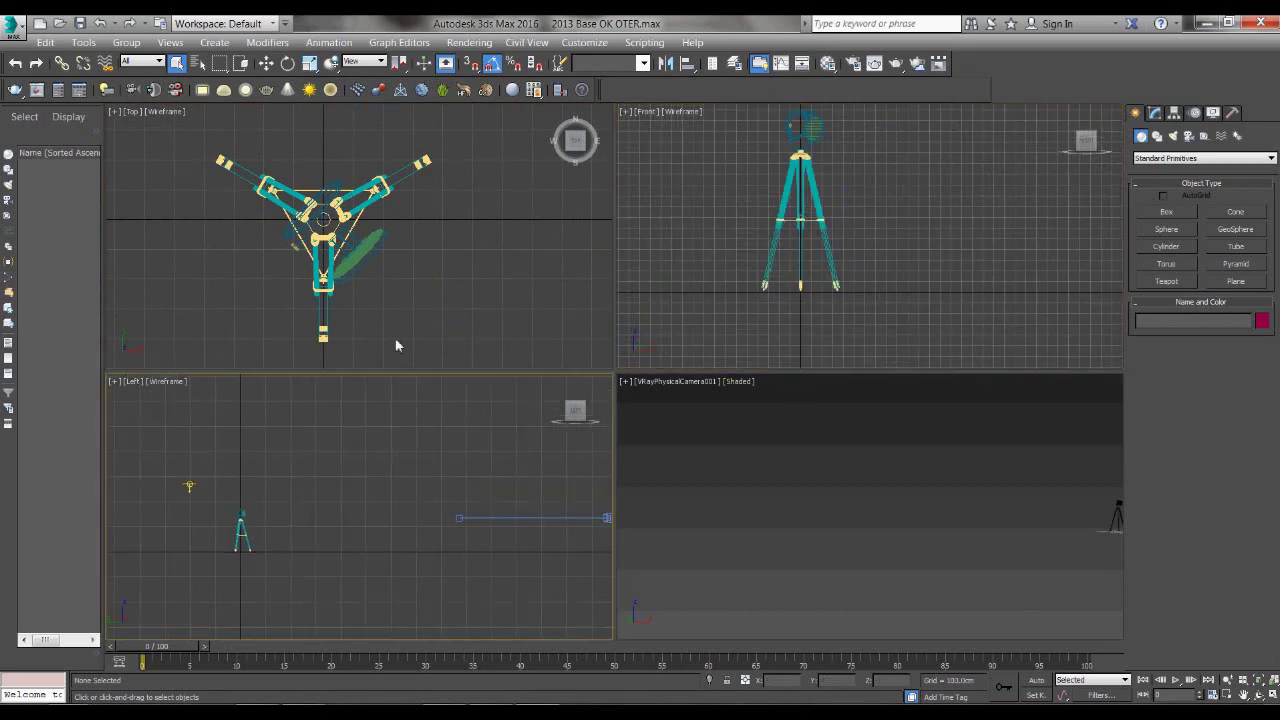
{"action": "scroll", "coordinate": [440, 309], "scroll_direction": "down", "scroll_amount": 2}
{"action": "scroll", "coordinate": [392, 292], "scroll_direction": "down", "scroll_amount": 3}
{"action": "scroll", "coordinate": [394, 280], "scroll_direction": "down", "scroll_amount": 3}
- Select VRayPhysicalCamera001 and move it to the right in the Top view
{"action": "middle_click_drag", "start_coordinate": [304, 326], "coordinate": [361, 280]}
{"action": "left_click", "coordinate": [287, 352]}
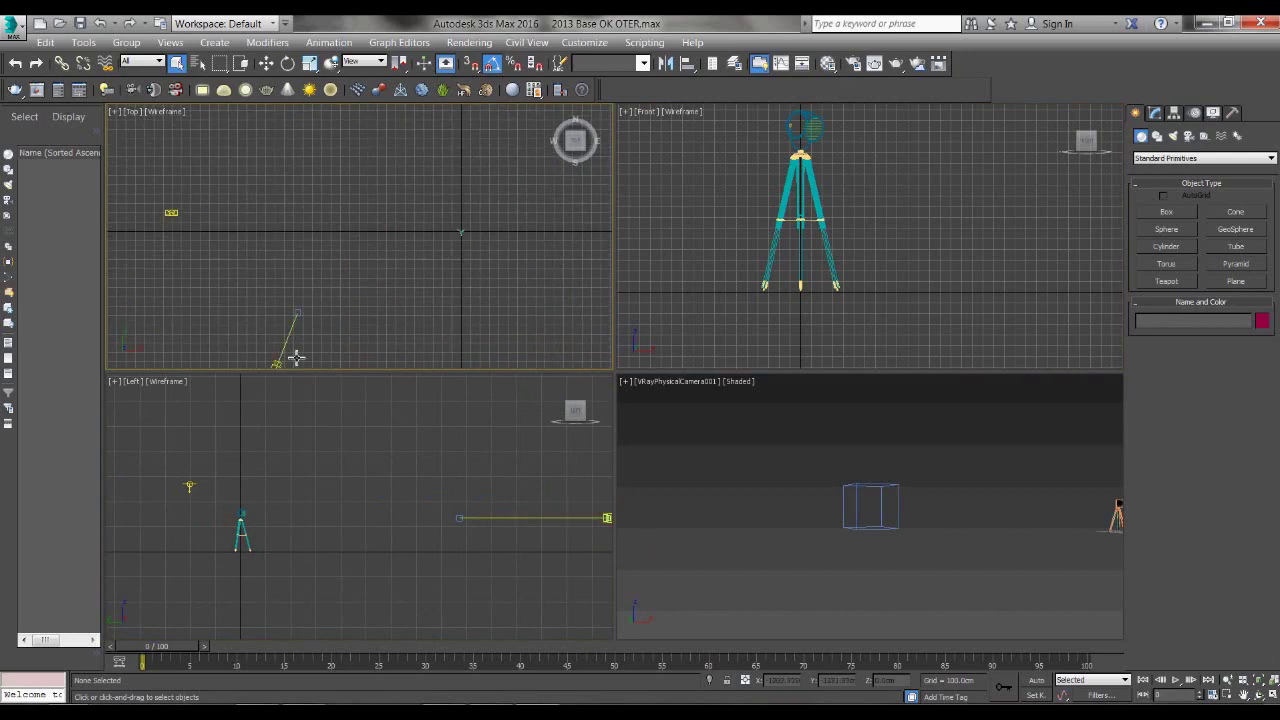
{"action": "left_click", "coordinate": [266, 63]}
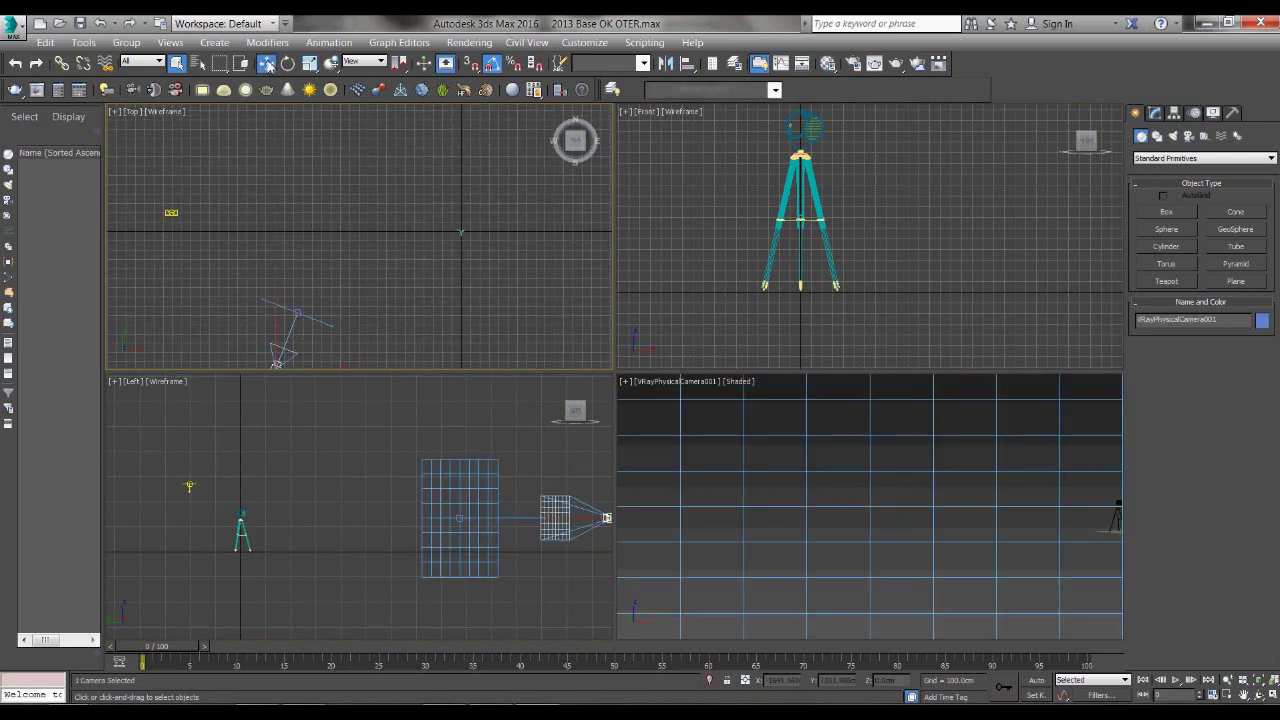
{"action": "middle_click_drag", "start_coordinate": [314, 337], "coordinate": [349, 318]}
{"action": "mouse_move", "coordinate": [349, 318]}
{"action": "left_mouse_down"}
{"action": "mouse_move", "coordinate": [545, 300]}
{"action": "mouse_move", "coordinate": [545, 172]}
{"action": "left_mouse_up"}
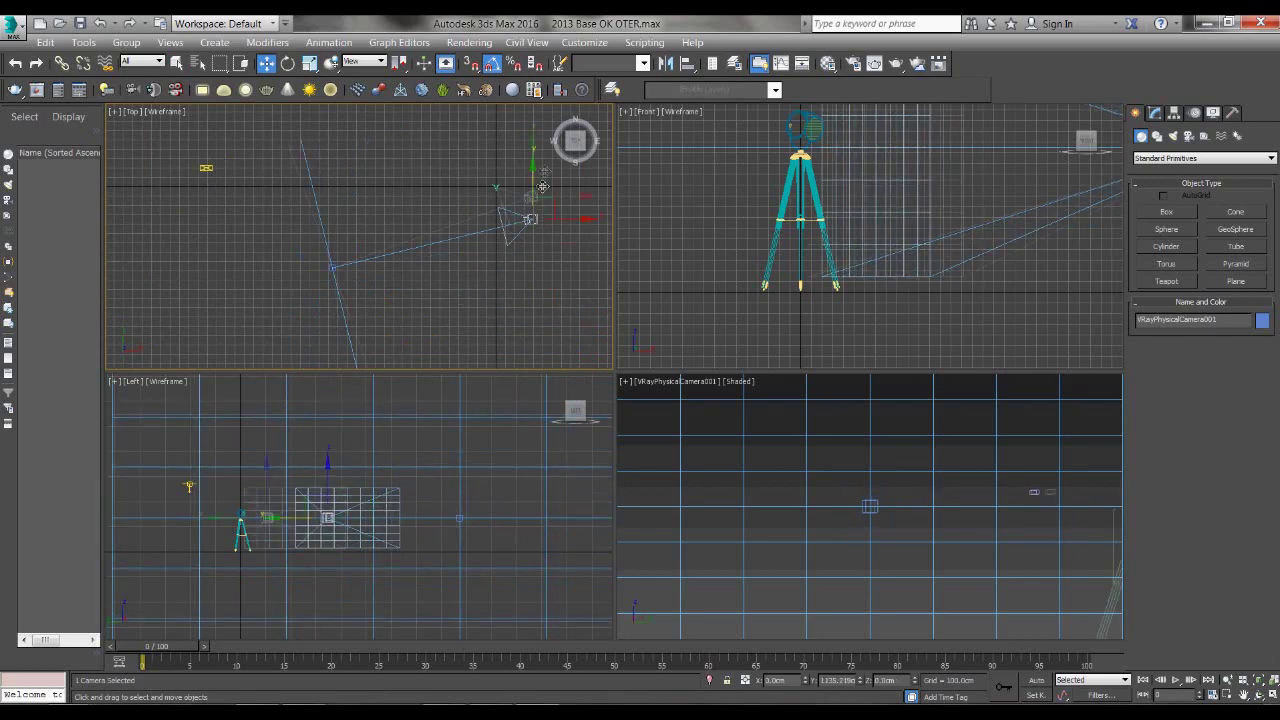
- Move the camera target up to re-aim it, then nudge the camera slightly down
{"action": "left_click", "coordinate": [337, 266]}
{"action": "mouse_move", "coordinate": [337, 262]}
{"action": "left_mouse_down"}
{"action": "mouse_move", "coordinate": [395, 150]}
{"action": "mouse_move", "coordinate": [538, 212]}
{"action": "left_mouse_up"}
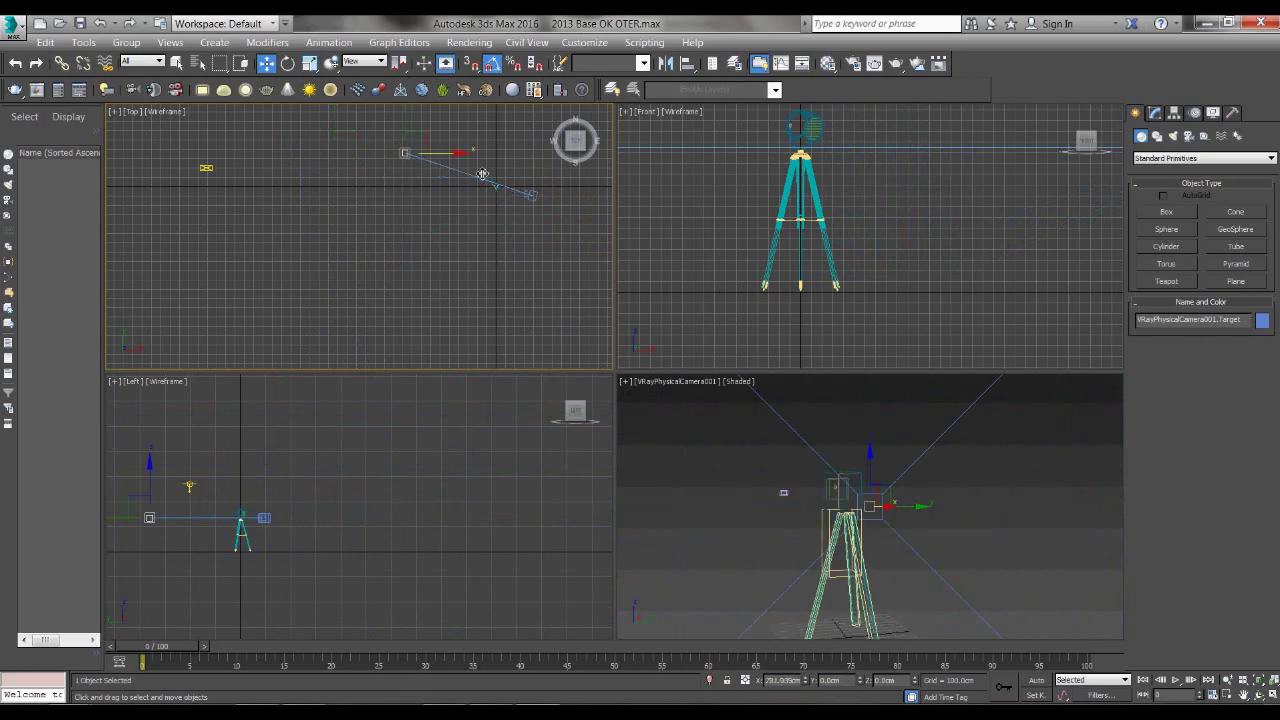
{"action": "left_click", "coordinate": [541, 206]}
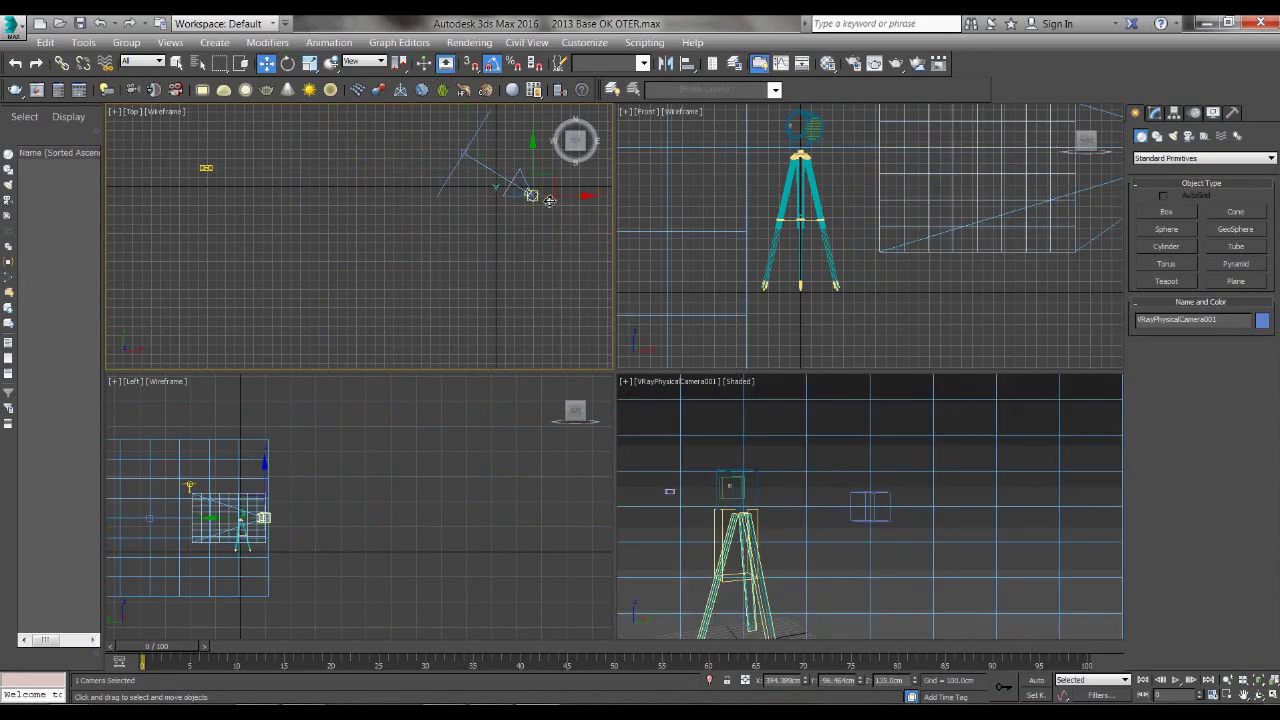
{"action": "left_click_drag", "start_coordinate": [540, 189], "coordinate": [555, 236]}
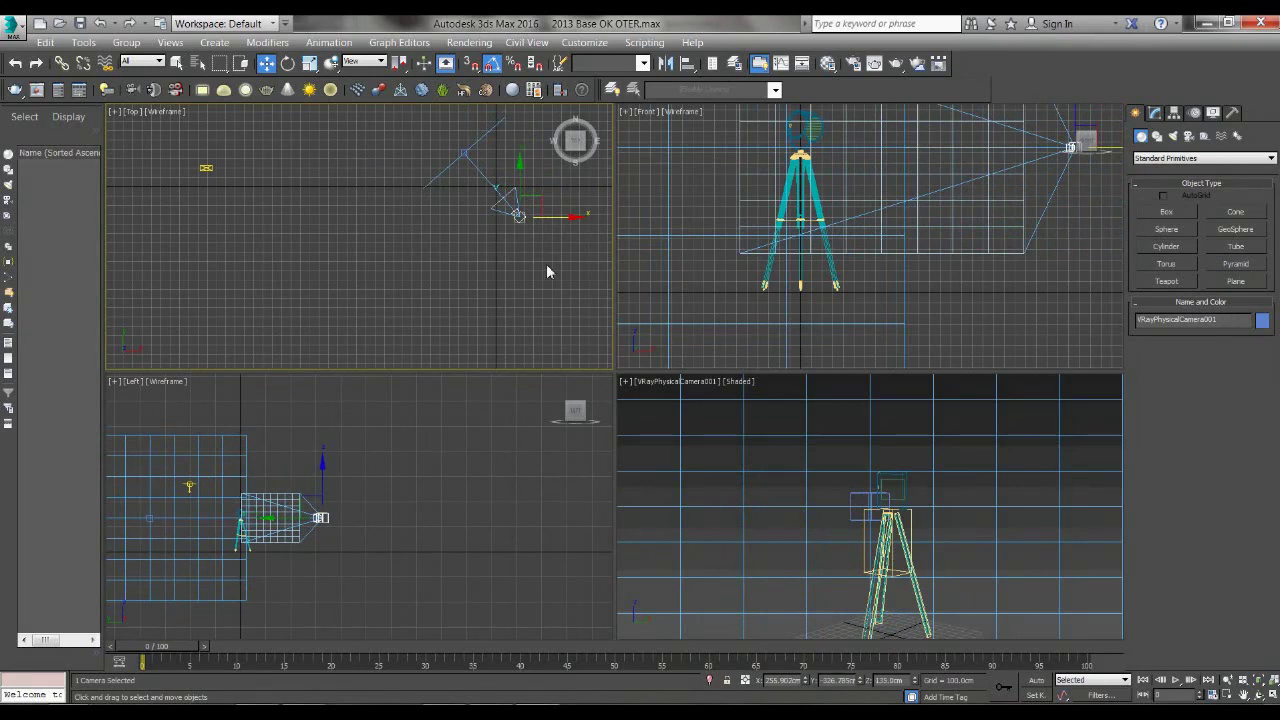
- Move VRayLight005 next to the camera
{"action": "left_click", "coordinate": [241, 182]}
{"action": "left_click", "coordinate": [214, 176]}
{"action": "mouse_move", "coordinate": [257, 178]}
{"action": "left_mouse_down"}
{"action": "mouse_move", "coordinate": [543, 172]}
{"action": "mouse_move", "coordinate": [497, 160]}
{"action": "left_mouse_up"}
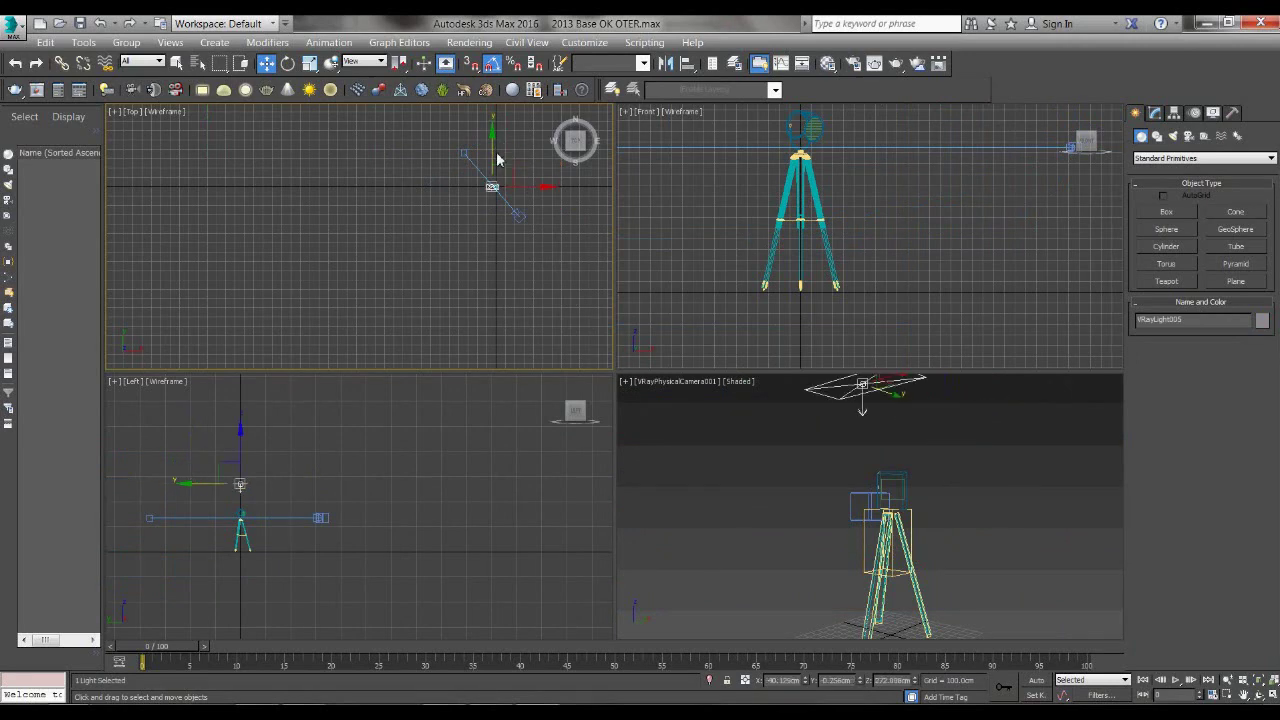
- Move VRayPhysicalCamera001 left to centre the tripod lamp, then open the Material Editor
{"action": "right_click", "coordinate": [745, 512]}
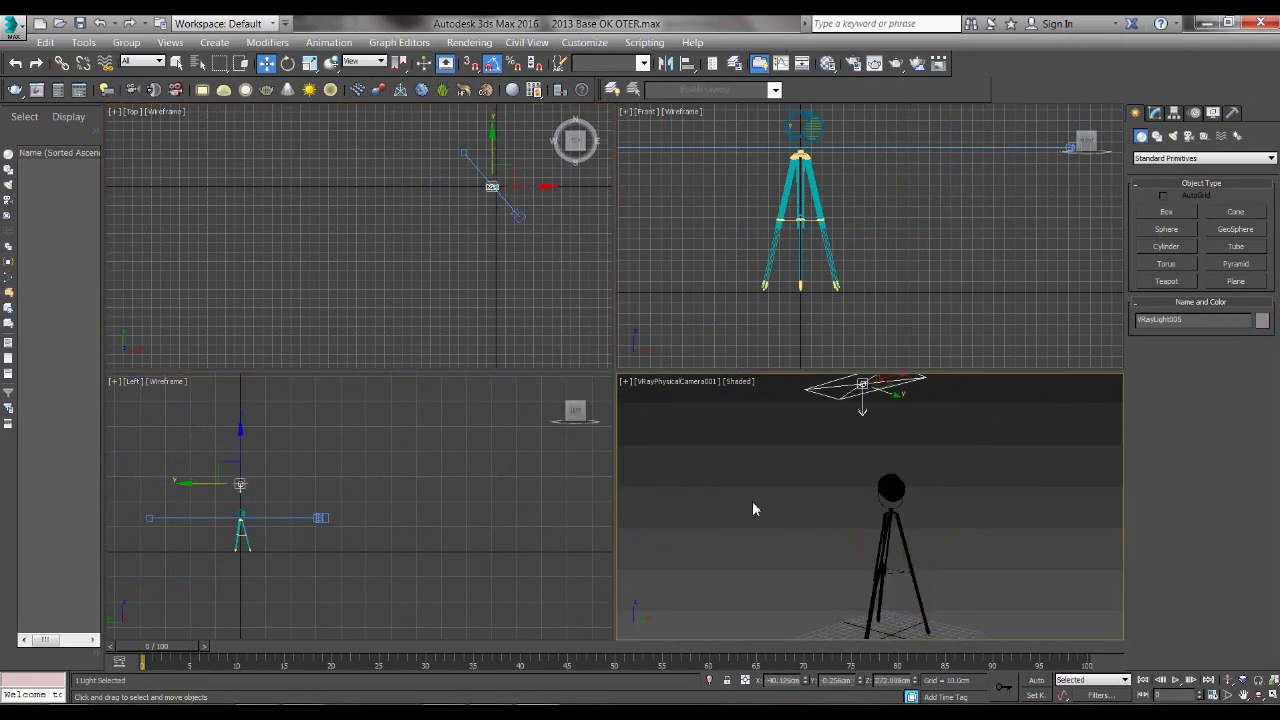
{"action": "scroll", "coordinate": [529, 299], "scroll_direction": "up", "scroll_amount": 2}
{"action": "middle_click_drag", "start_coordinate": [529, 299], "coordinate": [514, 252]}
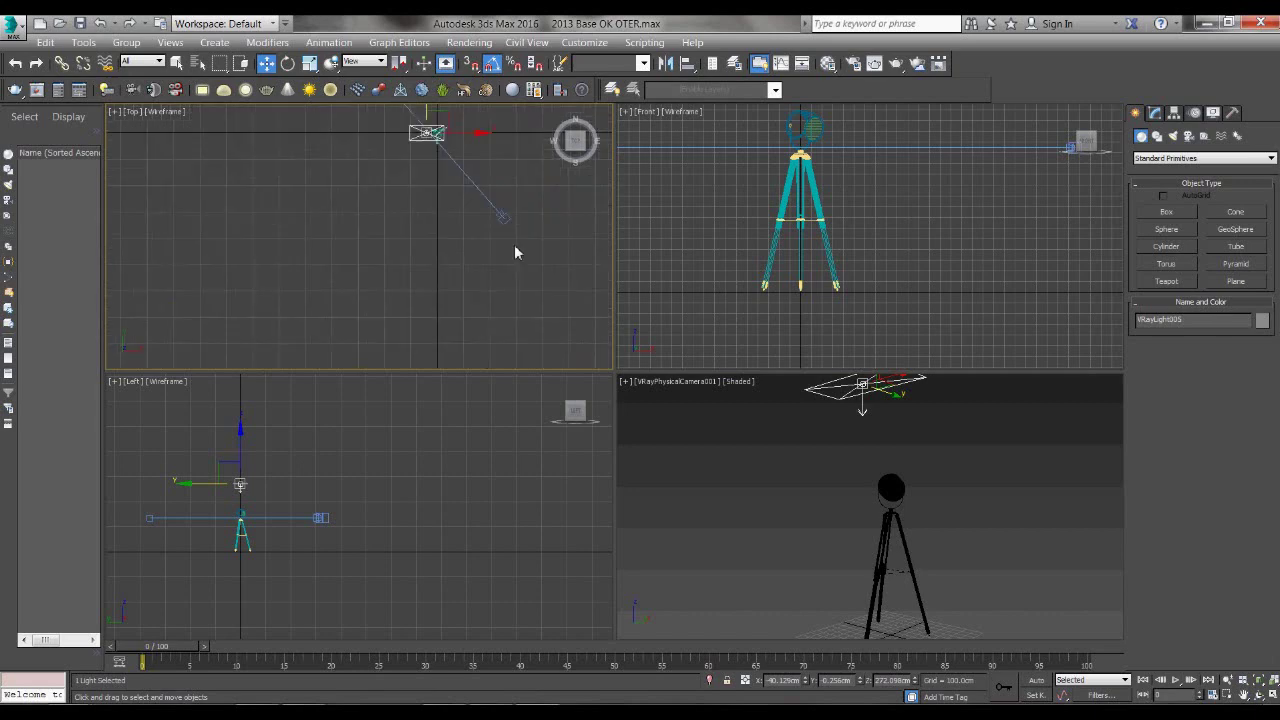
{"action": "middle_click_drag", "start_coordinate": [794, 520], "coordinate": [800, 505]}
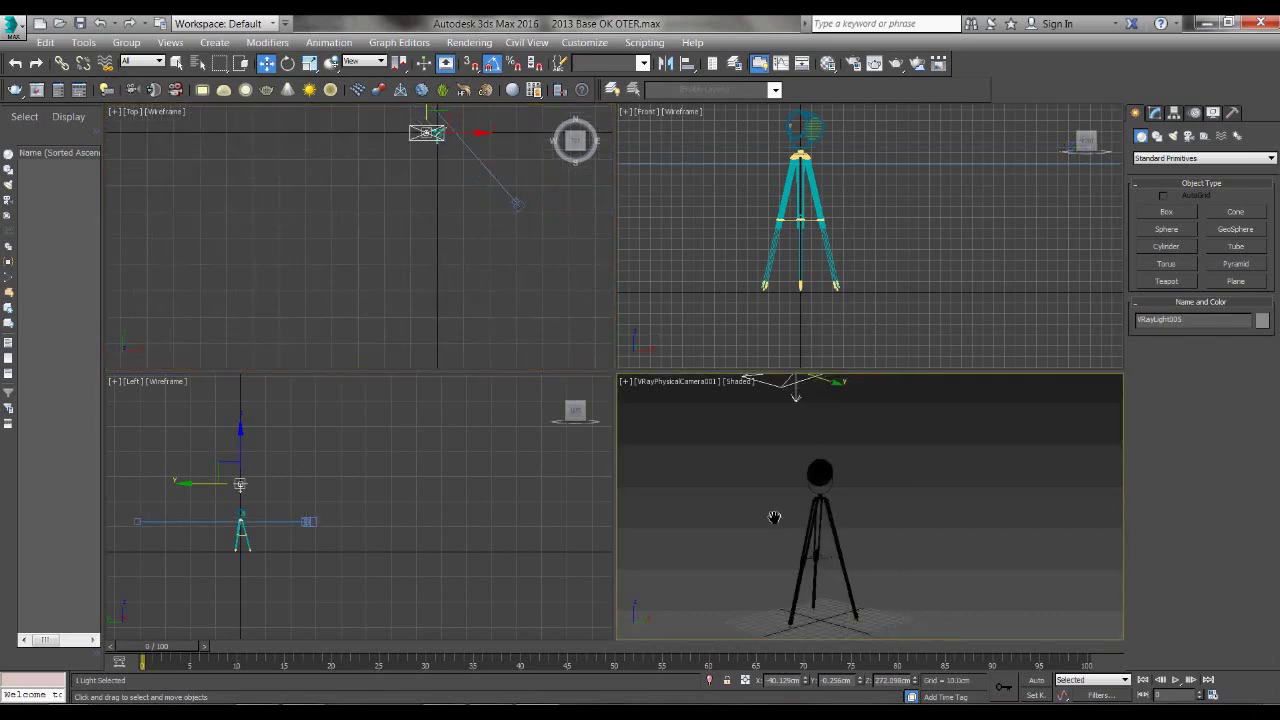
{"action": "left_click", "coordinate": [524, 200]}
{"action": "left_click_drag", "start_coordinate": [545, 212], "coordinate": [522, 224]}
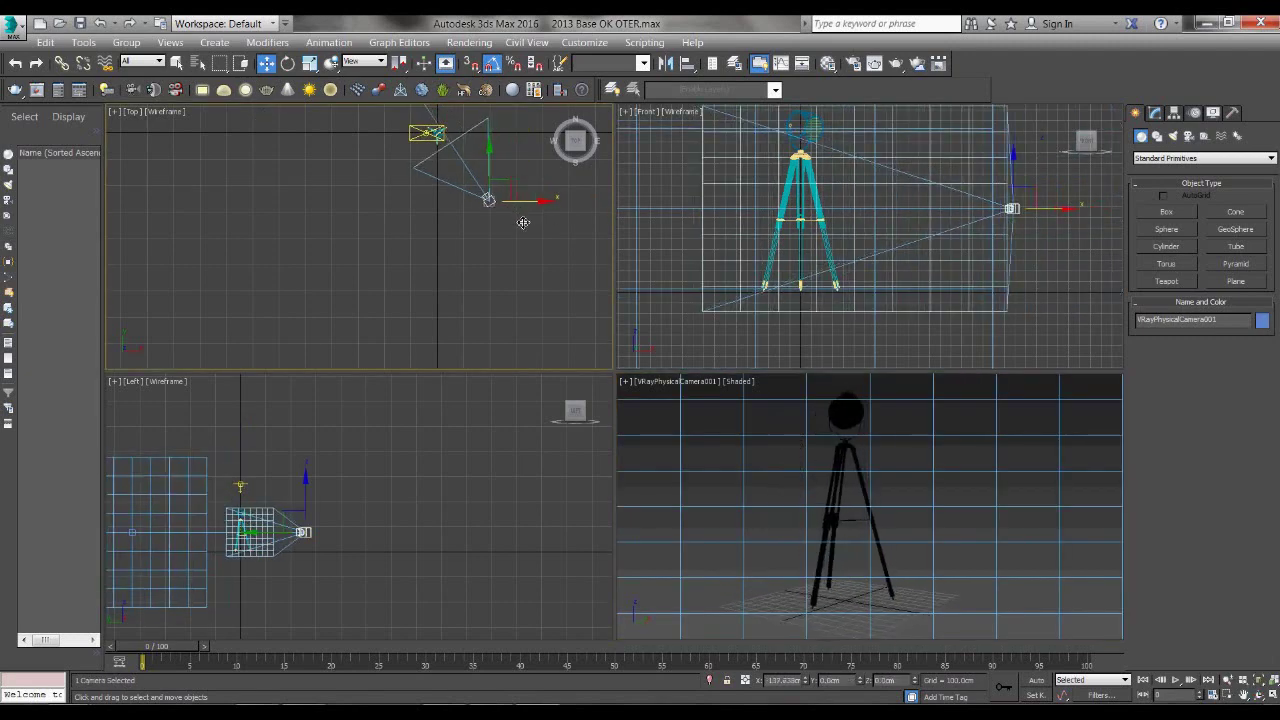
{"action": "left_click", "coordinate": [657, 420]}
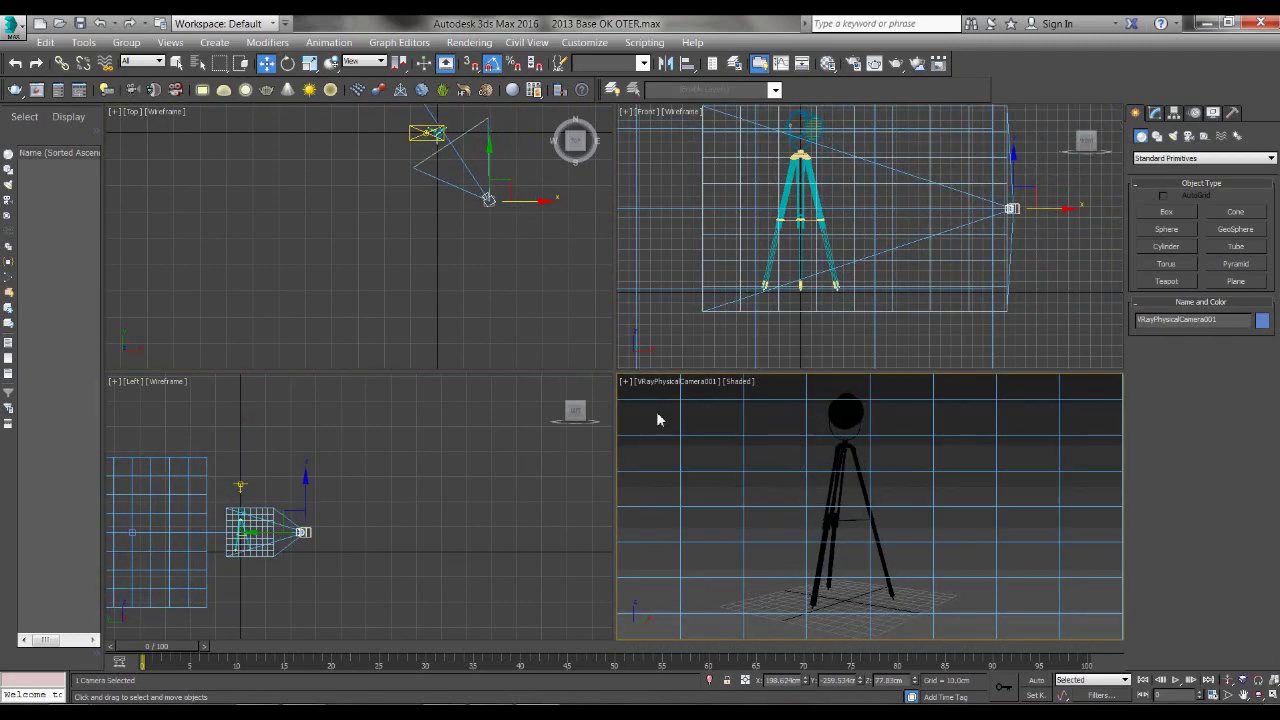
{"action": "left_click", "coordinate": [657, 420]}
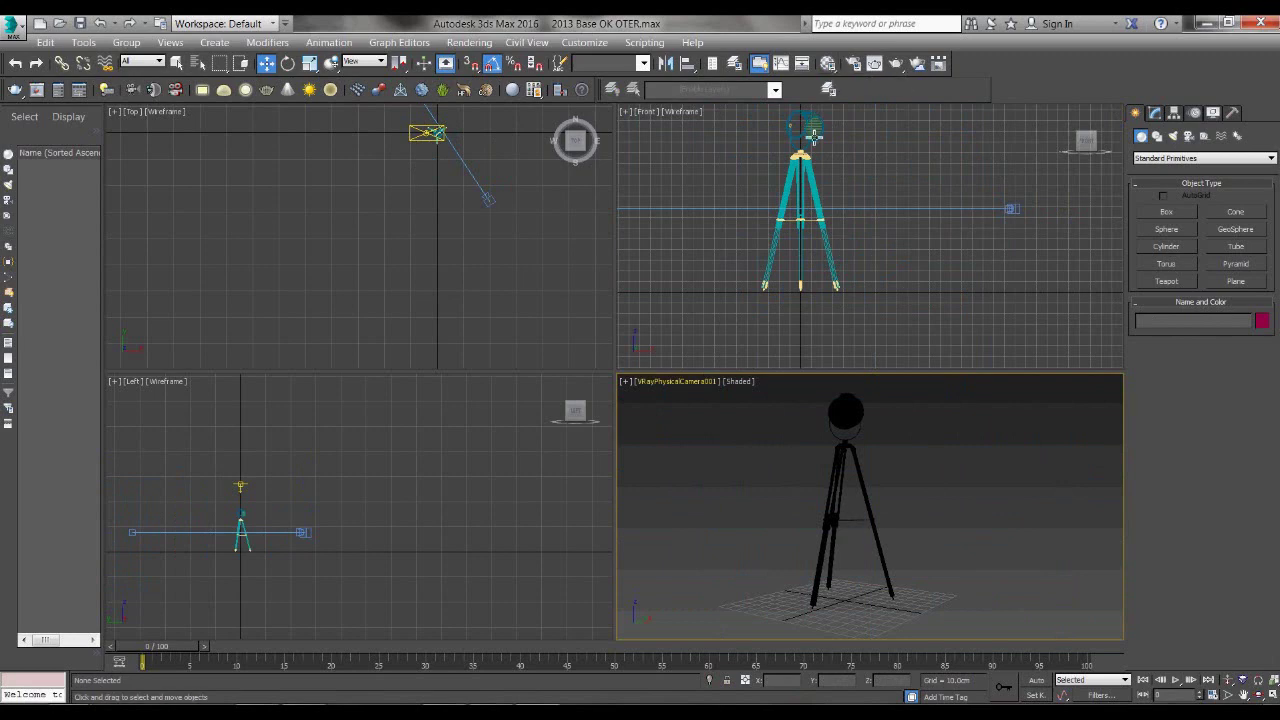
{"action": "left_click", "coordinate": [828, 63]}
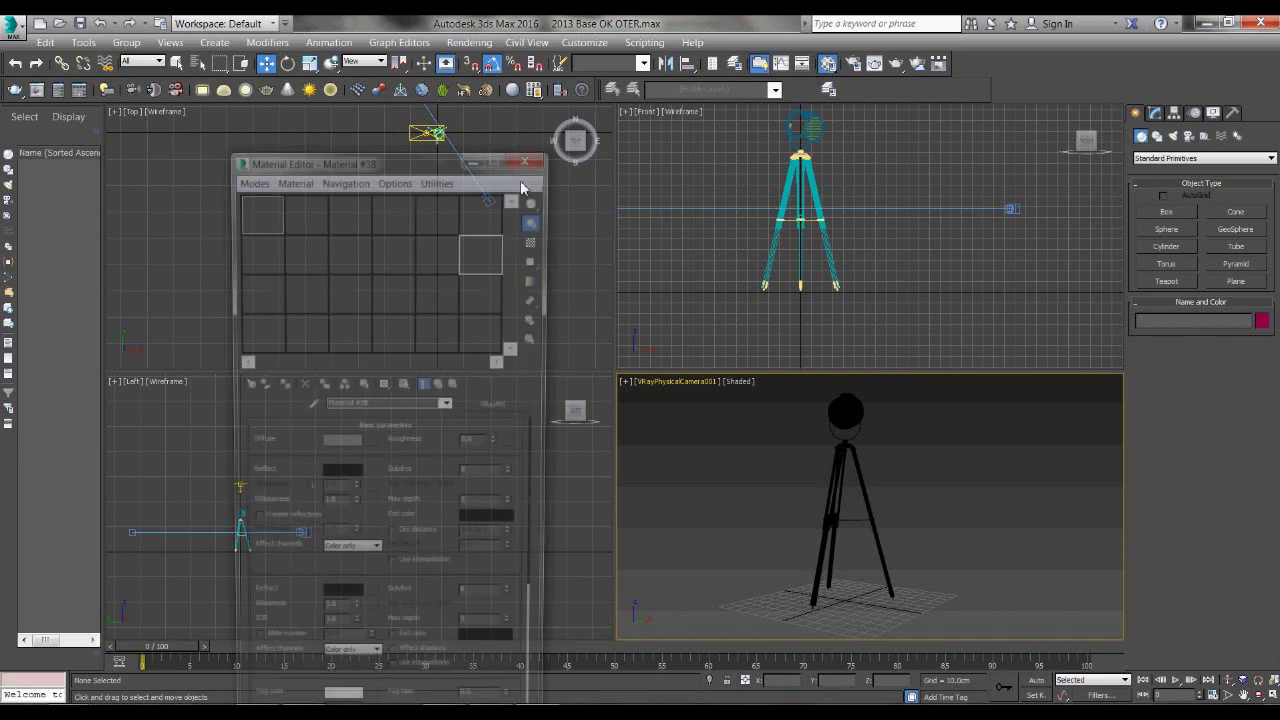
- Move the Material Editor to the upper left and show the Layer Explorer
{"action": "left_click_drag", "start_coordinate": [430, 163], "coordinate": [344, 143]}
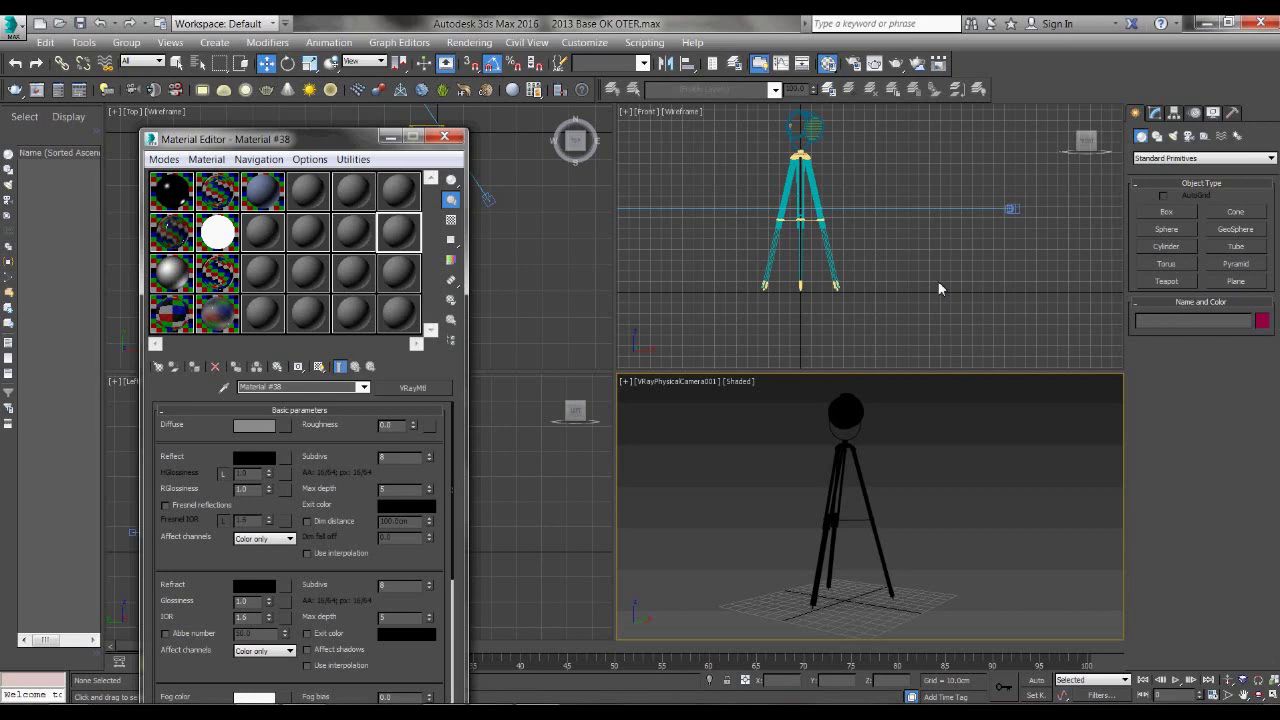
{"action": "left_click", "coordinate": [735, 64]}
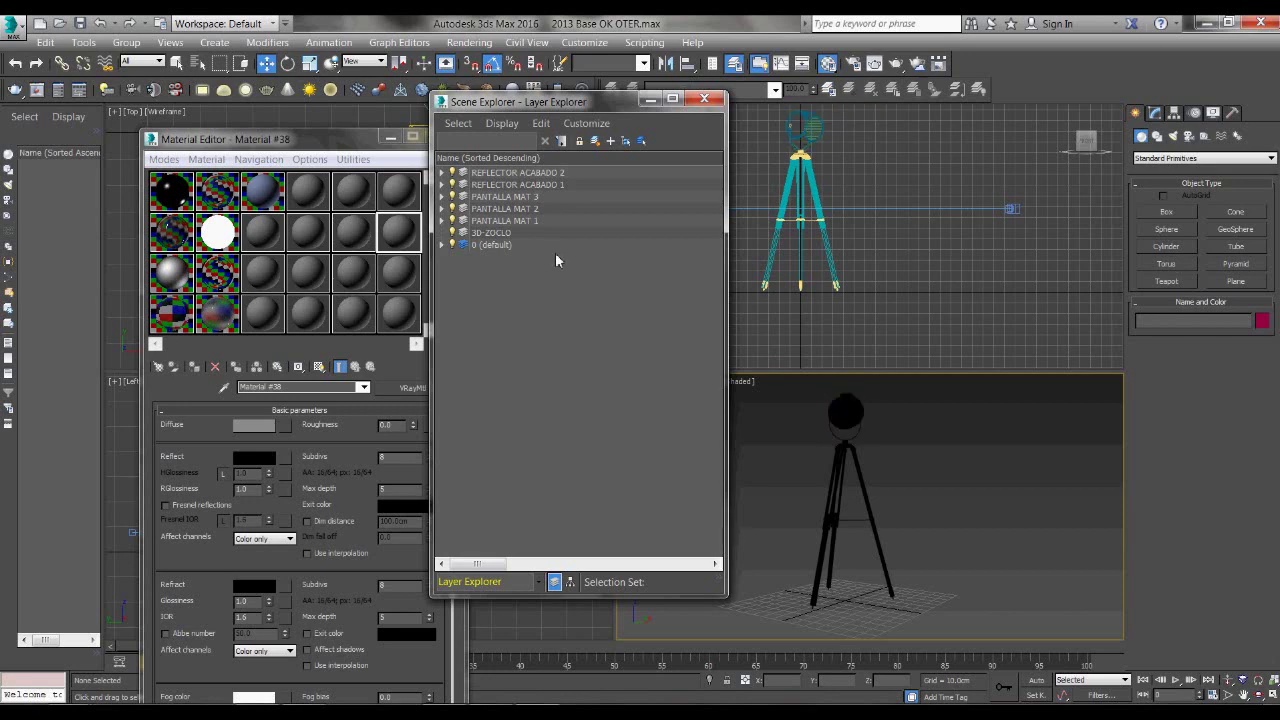
- Assign the CROMO material to the lamp head object on layer PANTALLA MAT 1
{"action": "left_click", "coordinate": [547, 221]}
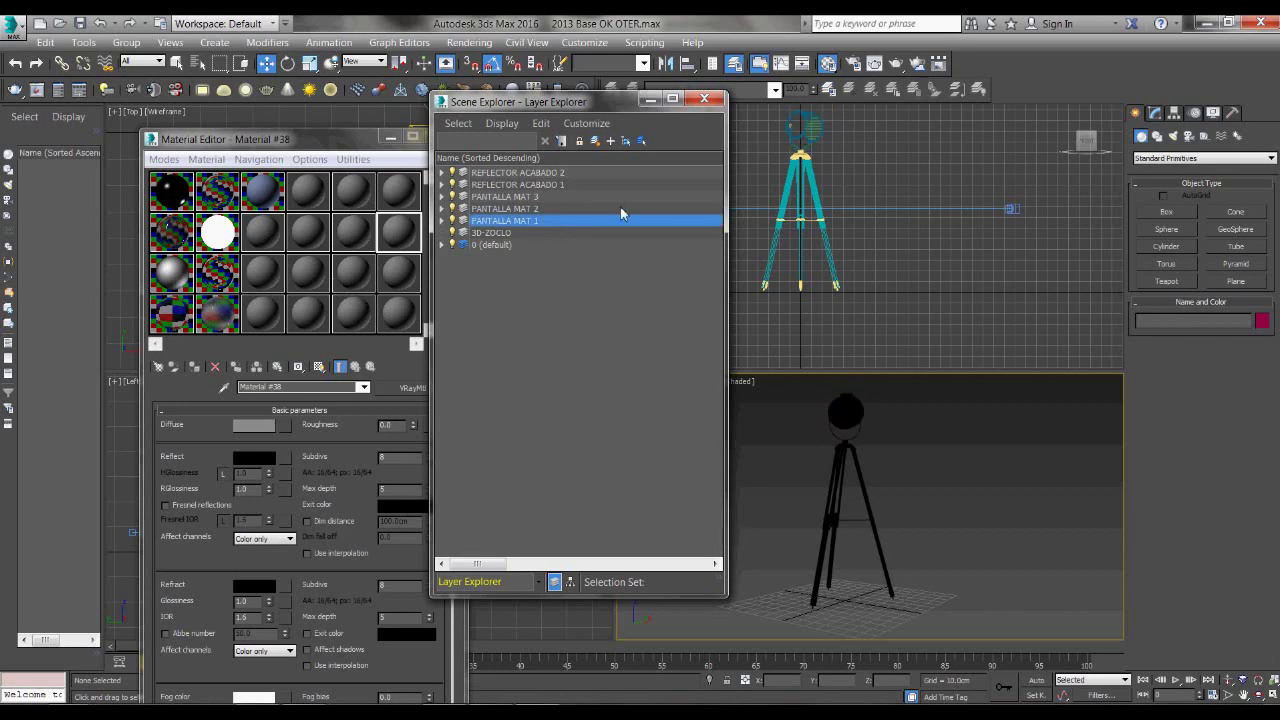
{"action": "left_click", "coordinate": [626, 141]}
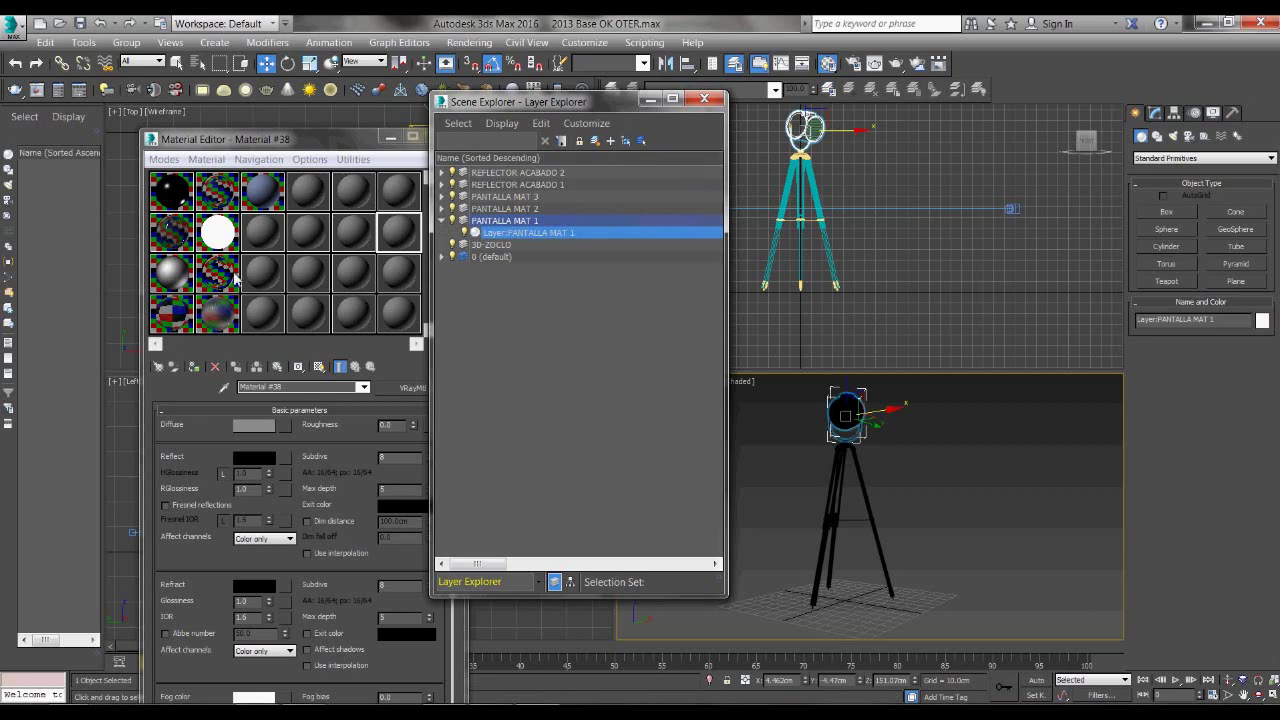
{"action": "left_click", "coordinate": [222, 193]}
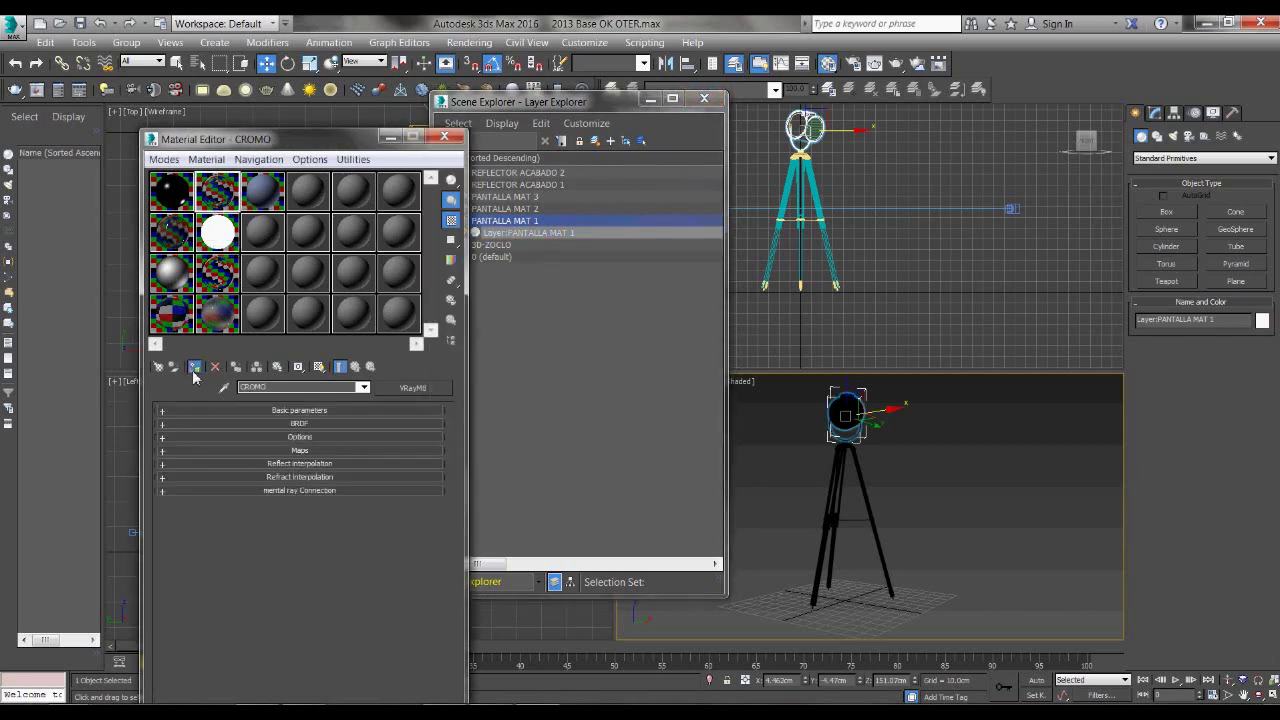
{"action": "left_click", "coordinate": [194, 367]}
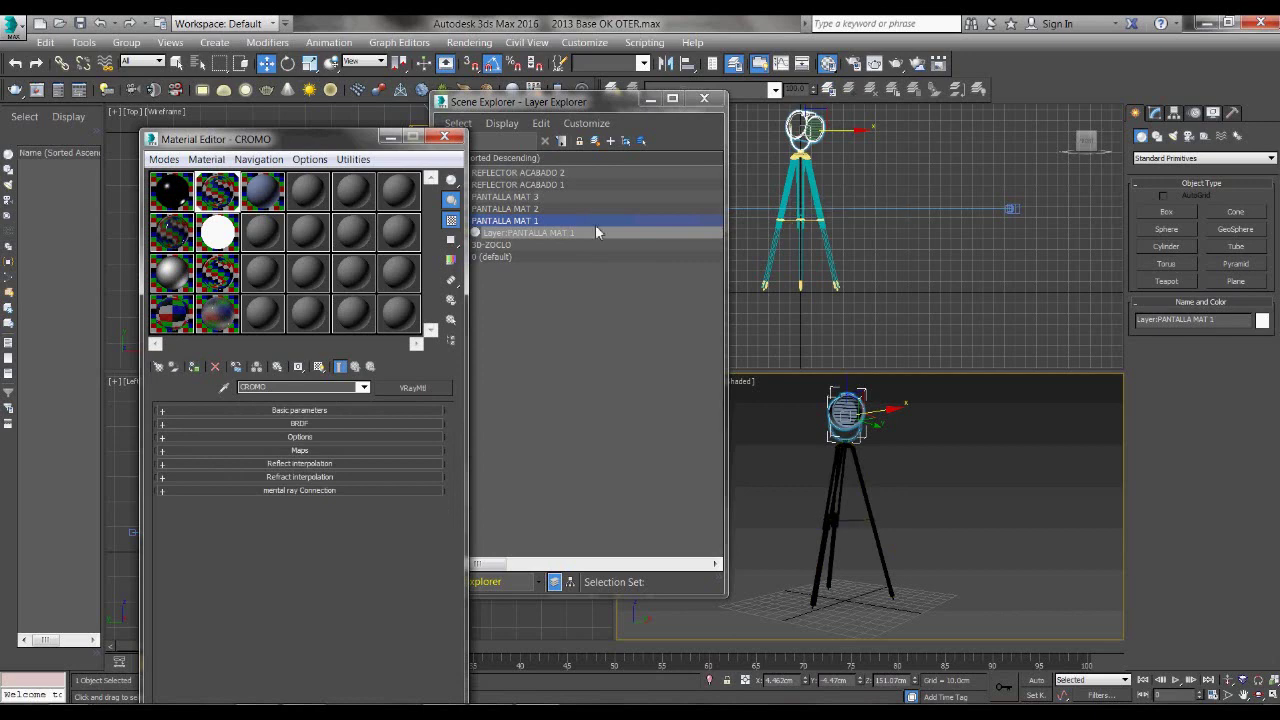
- Add a Box UVW Map with real-world map size to the four REFLECTOR ACABADO 2 objects
{"action": "left_click", "coordinate": [544, 172]}
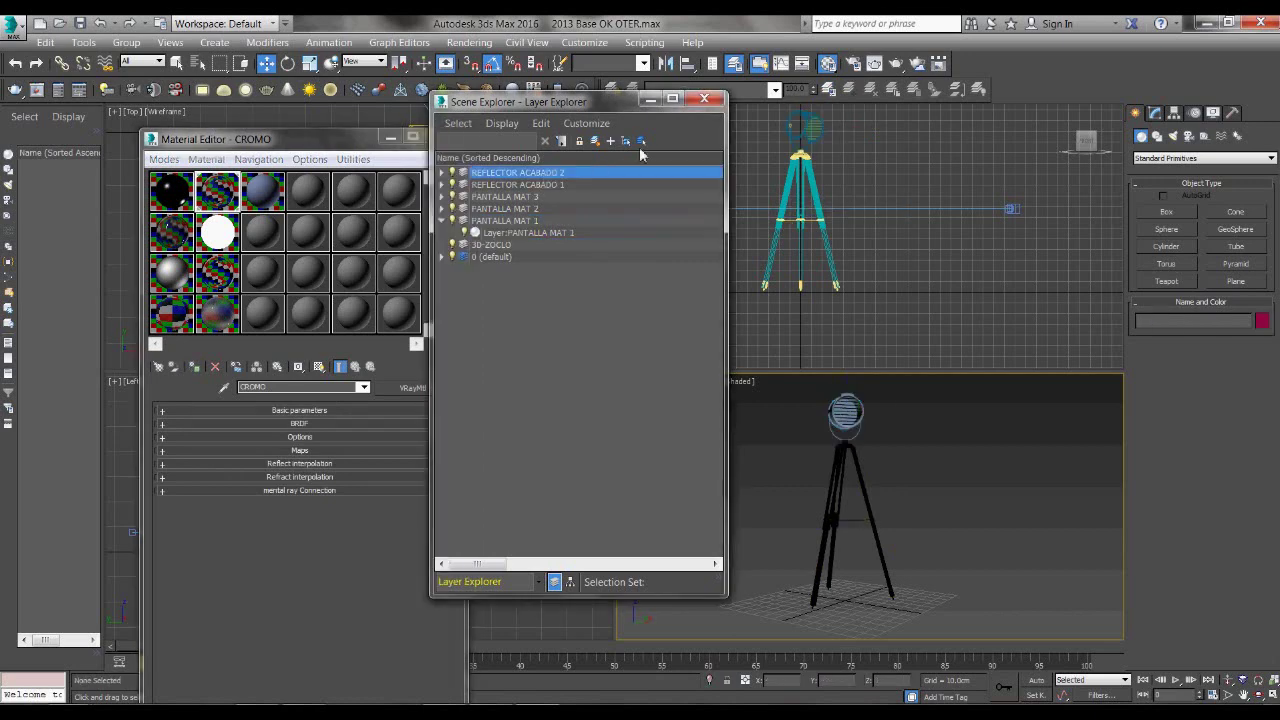
{"action": "left_click", "coordinate": [626, 140]}
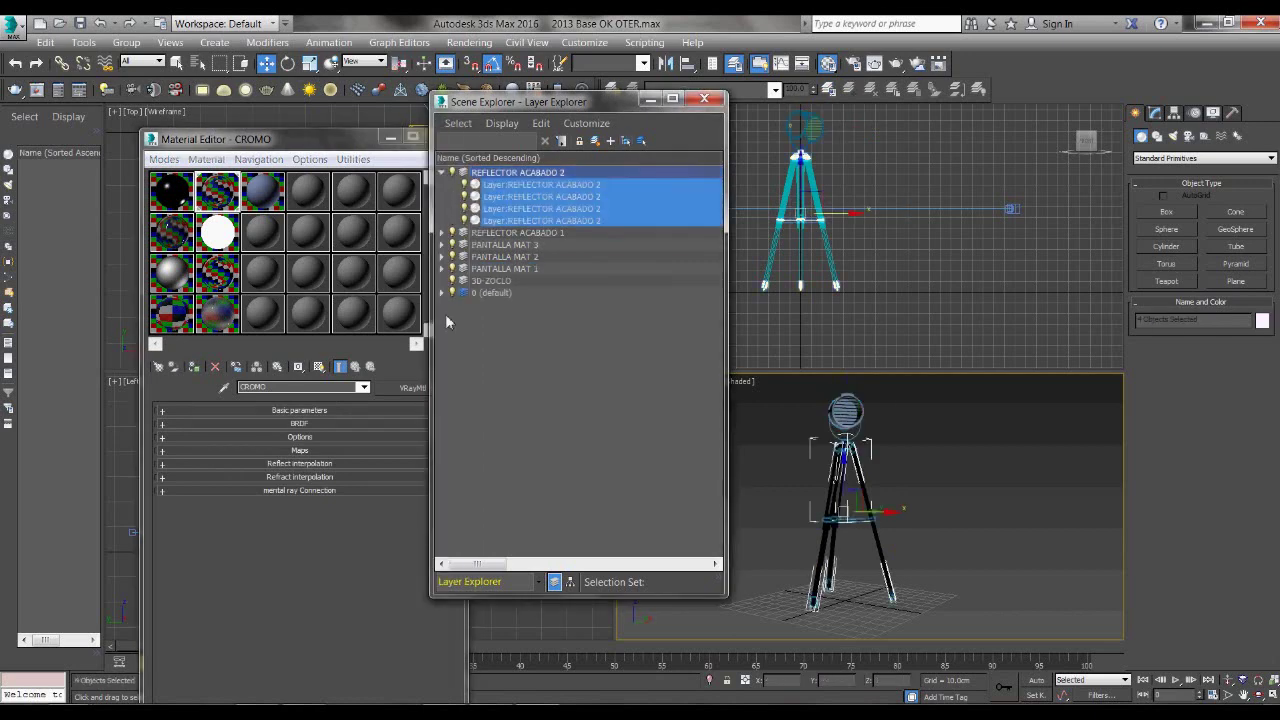
{"action": "left_click", "coordinate": [228, 395]}
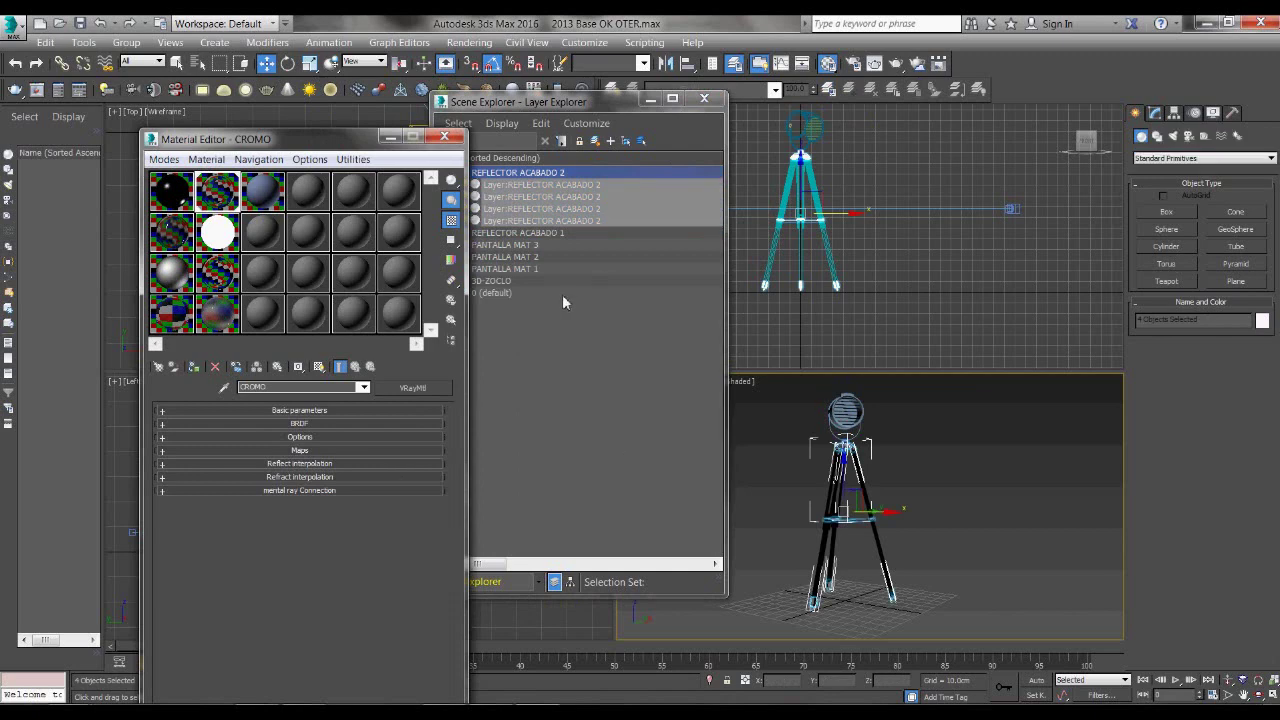
{"action": "left_click", "coordinate": [1155, 113]}
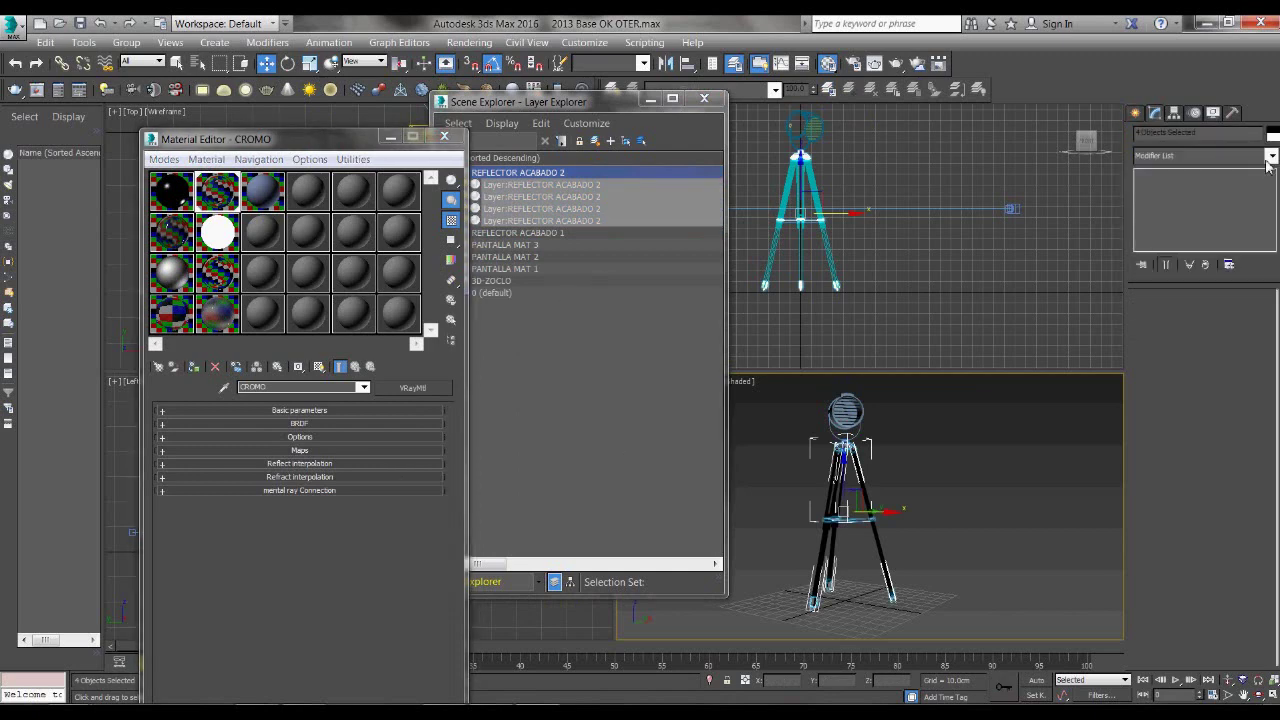
{"action": "left_click", "coordinate": [1273, 157]}
{"action": "type", "text": "u"}
{"action": "key", "text": "Down"}
{"action": "key", "text": "Return"}
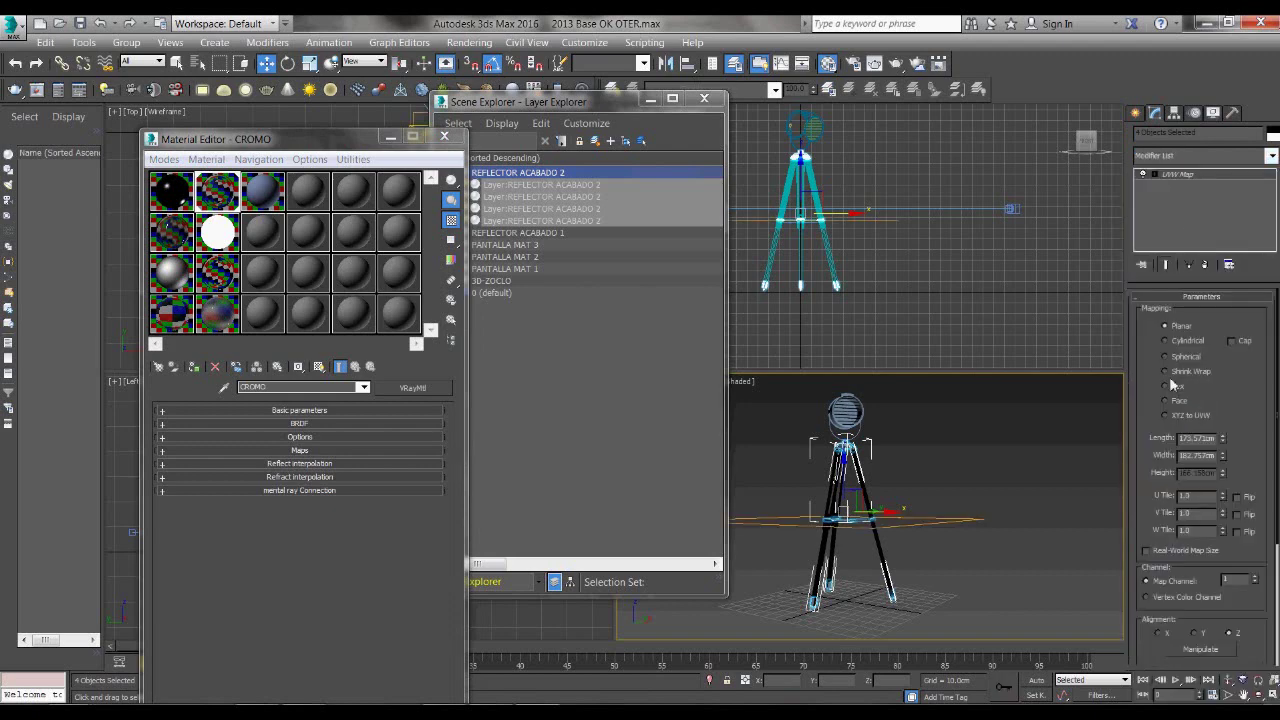
{"action": "left_click", "coordinate": [1164, 386]}
{"action": "left_click", "coordinate": [1146, 550]}
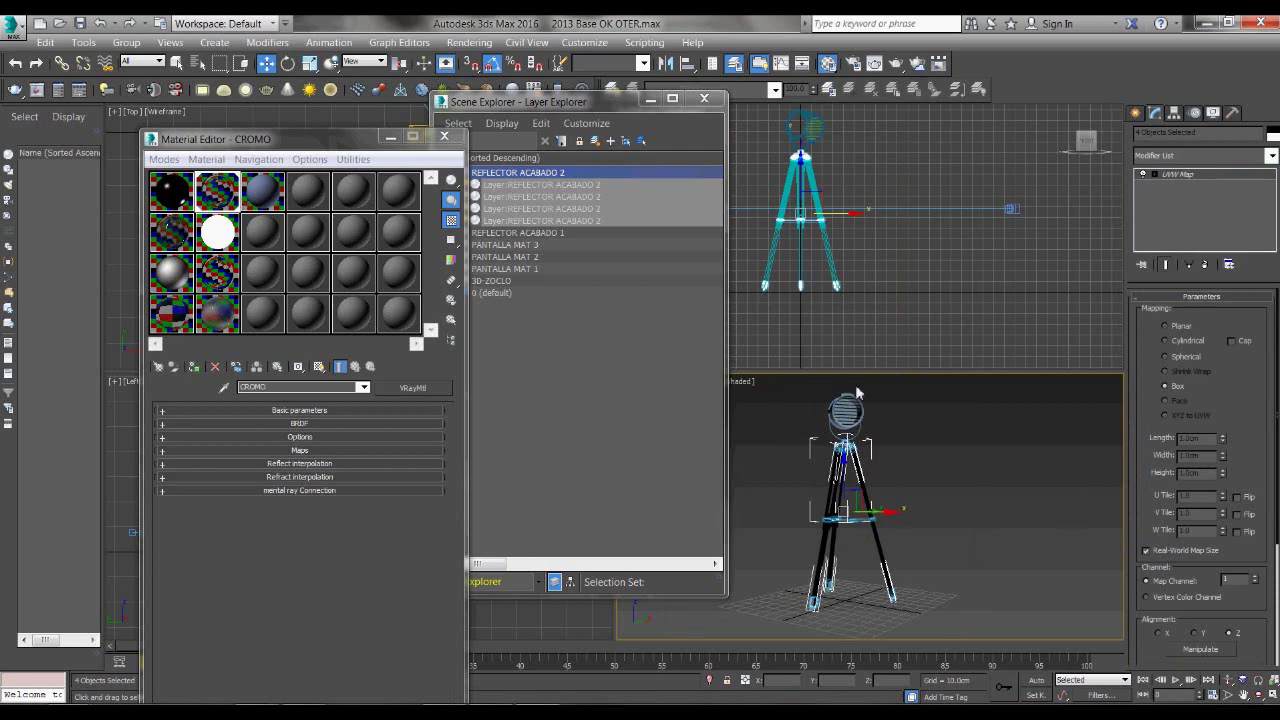
- Add a Box UVW Map with real-world map size to the PANTALLA MAT 1 lamp head
{"action": "left_click", "coordinate": [530, 268]}
{"action": "left_click", "coordinate": [624, 142]}
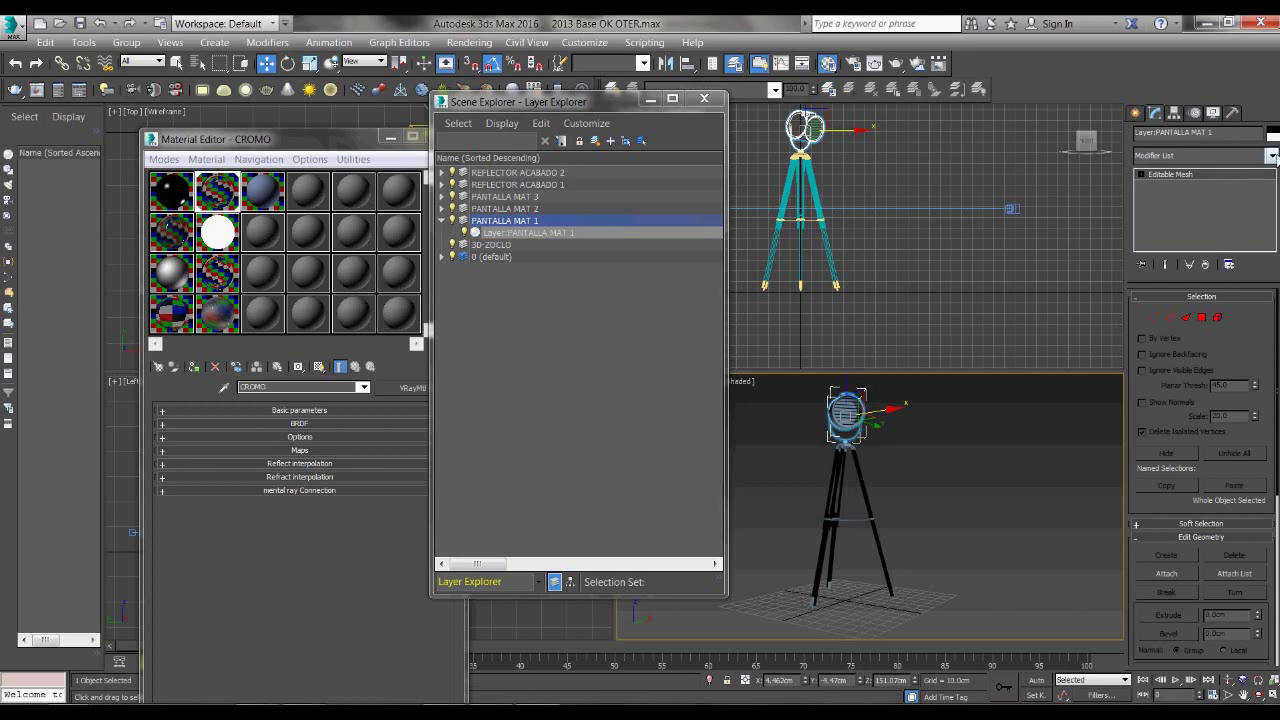
{"action": "left_click", "coordinate": [1272, 156]}
{"action": "scroll", "coordinate": [1186, 435], "scroll_direction": "down", "scroll_amount": 5}
{"action": "key", "text": "u"}
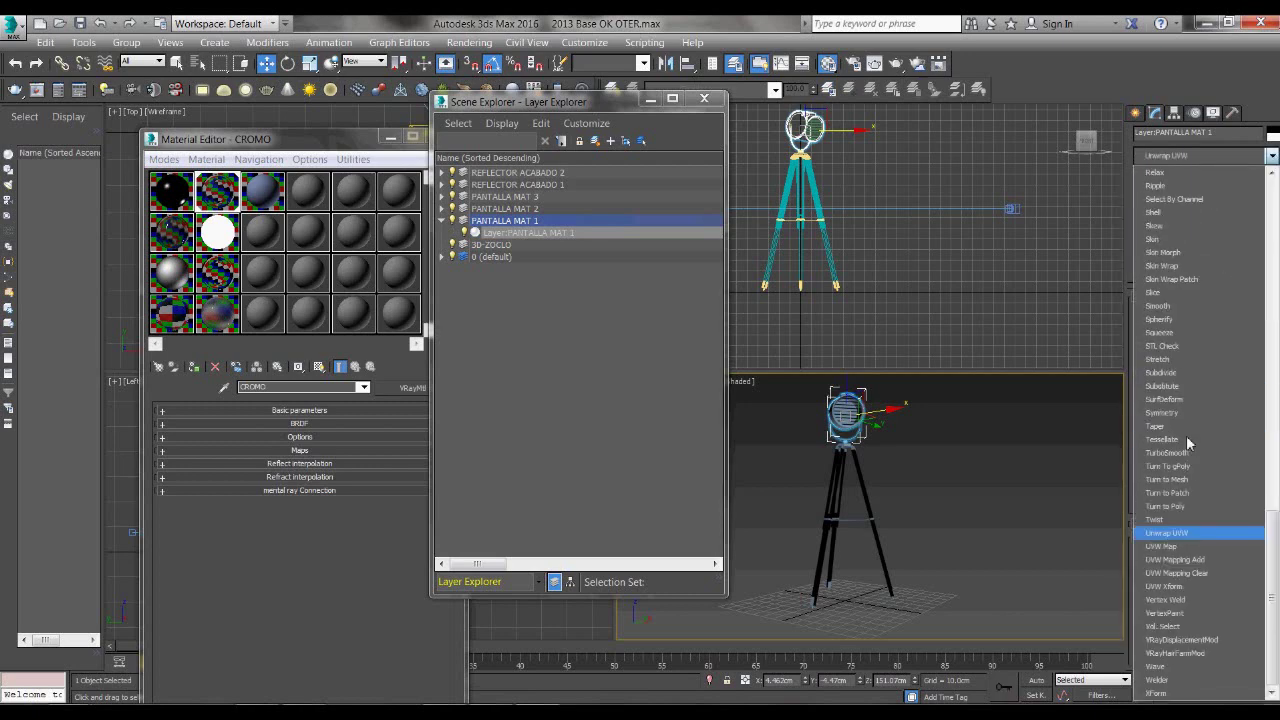
{"action": "key", "text": "Down"}
{"action": "key", "text": "Return"}
{"action": "left_click", "coordinate": [1171, 385]}
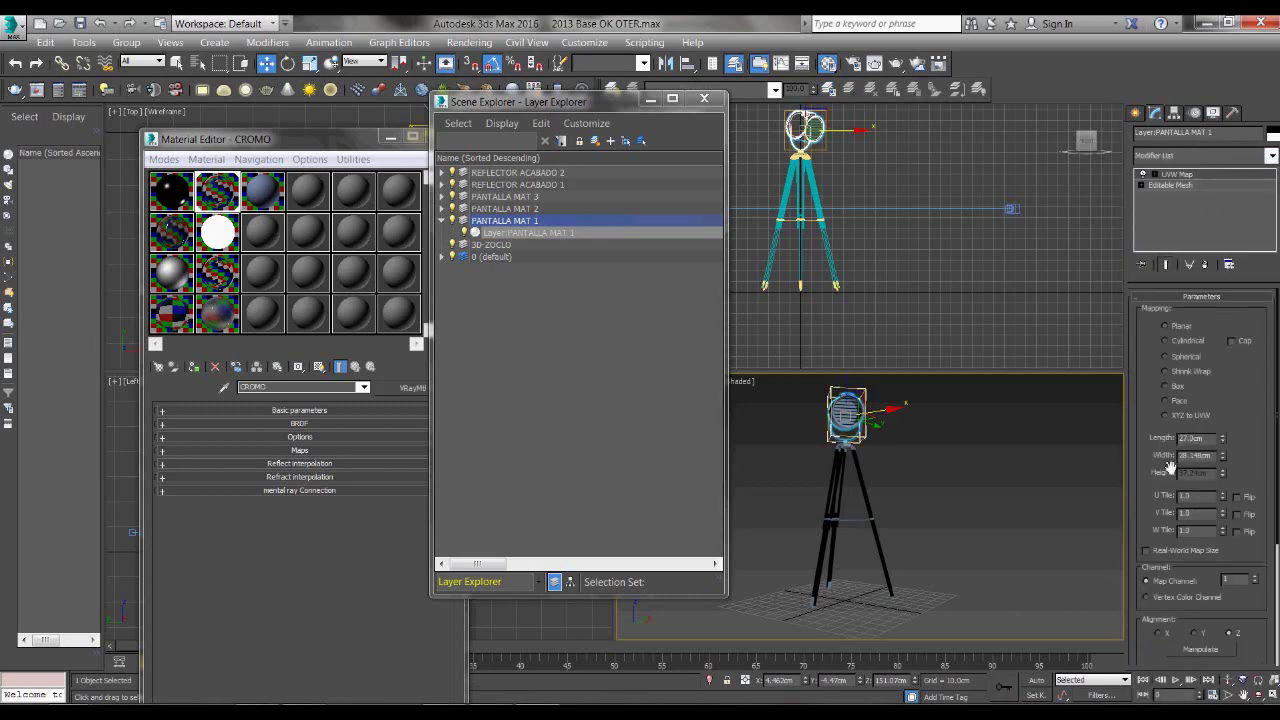
{"action": "left_click", "coordinate": [1147, 550]}
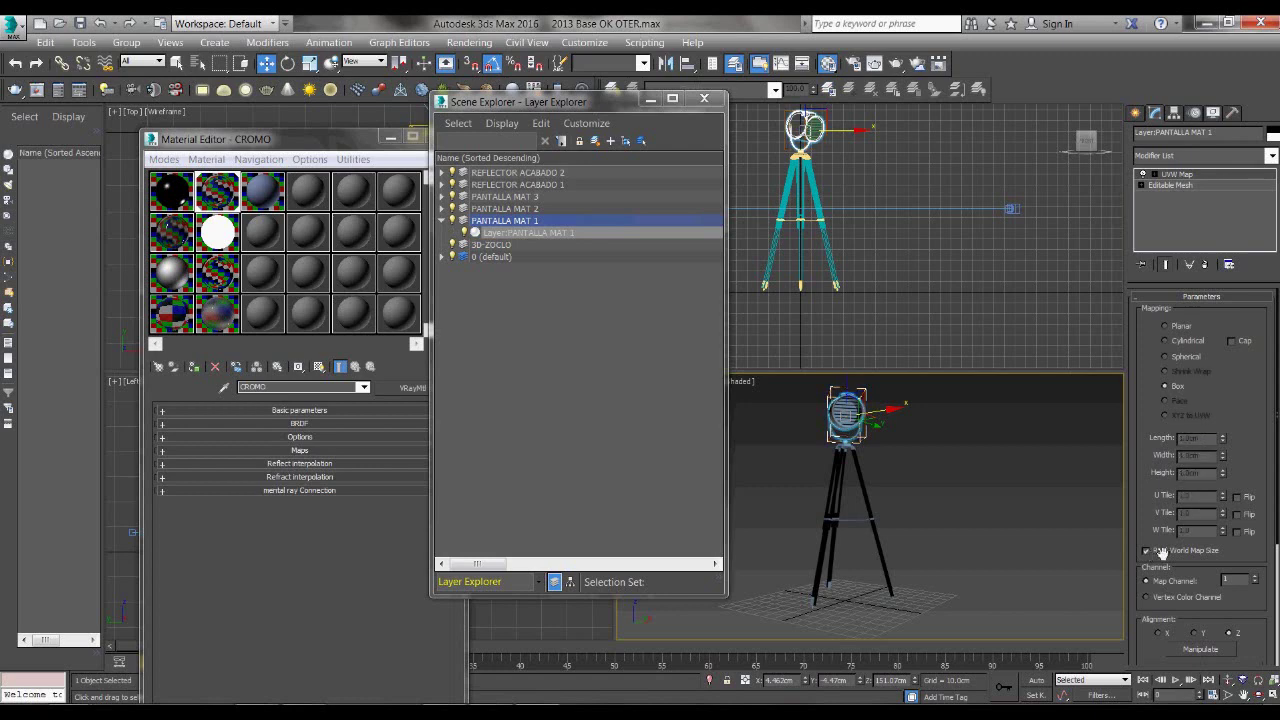
{"action": "left_click", "coordinate": [1018, 456]}
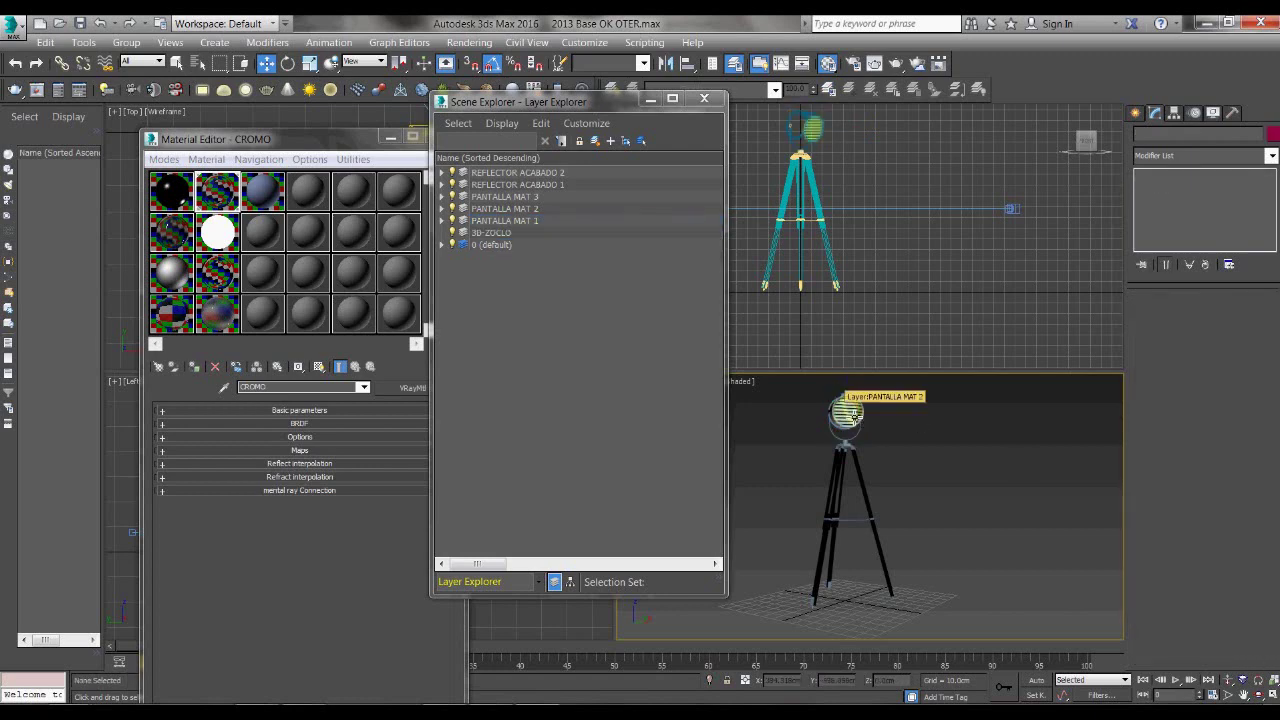
- Pick the INOXIDABLE sample and give the PANTALLA MAT 2 lamp head a Box UVW Map
{"action": "left_click", "coordinate": [525, 209]}
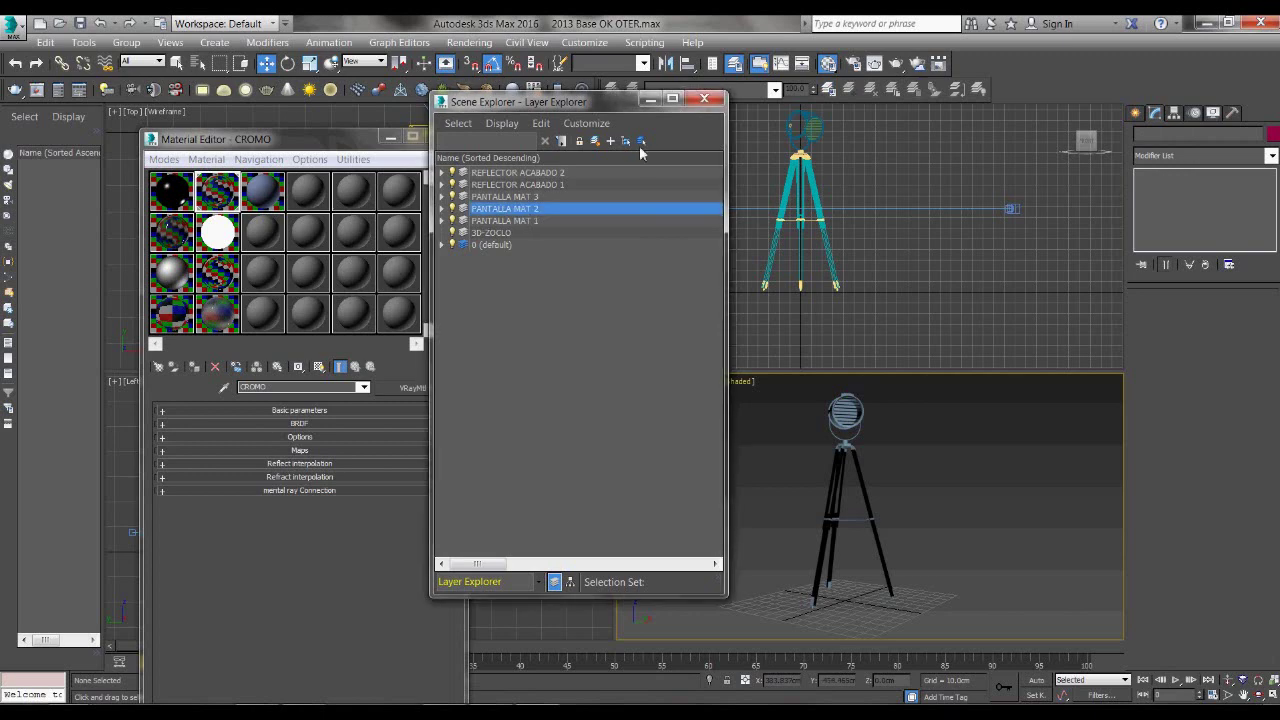
{"action": "left_click", "coordinate": [626, 141]}
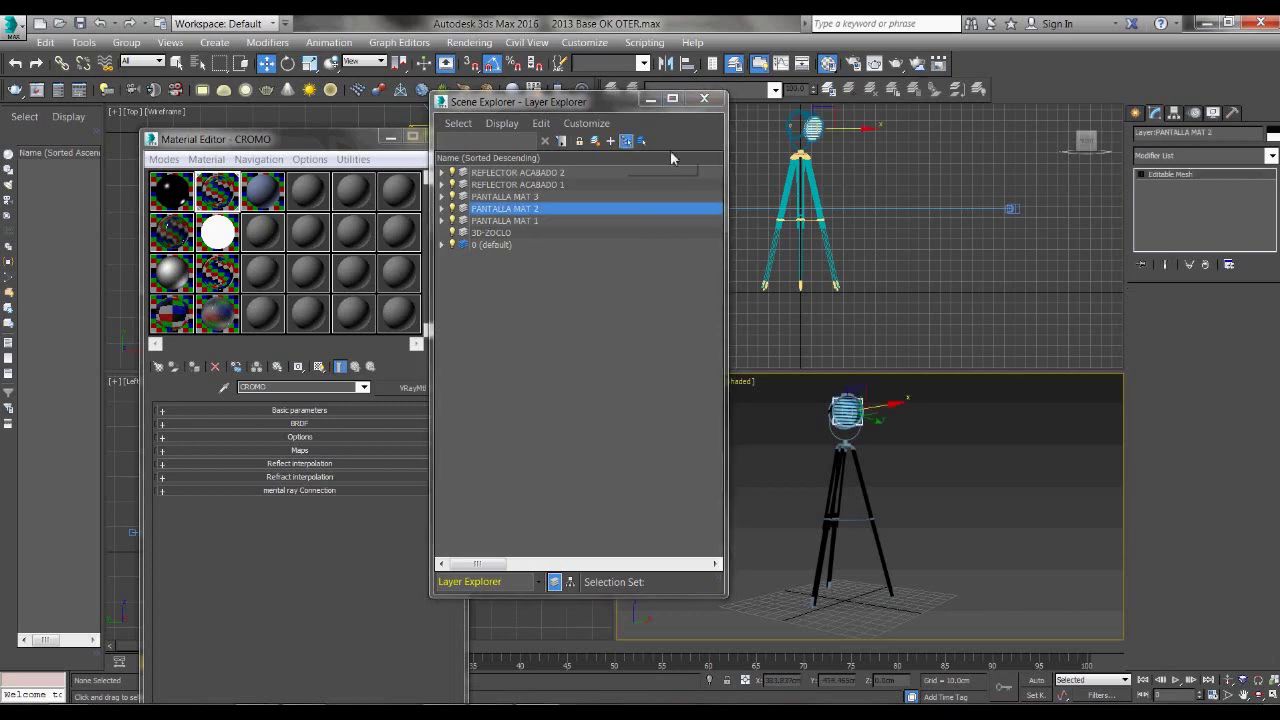
{"action": "left_click", "coordinate": [172, 233]}
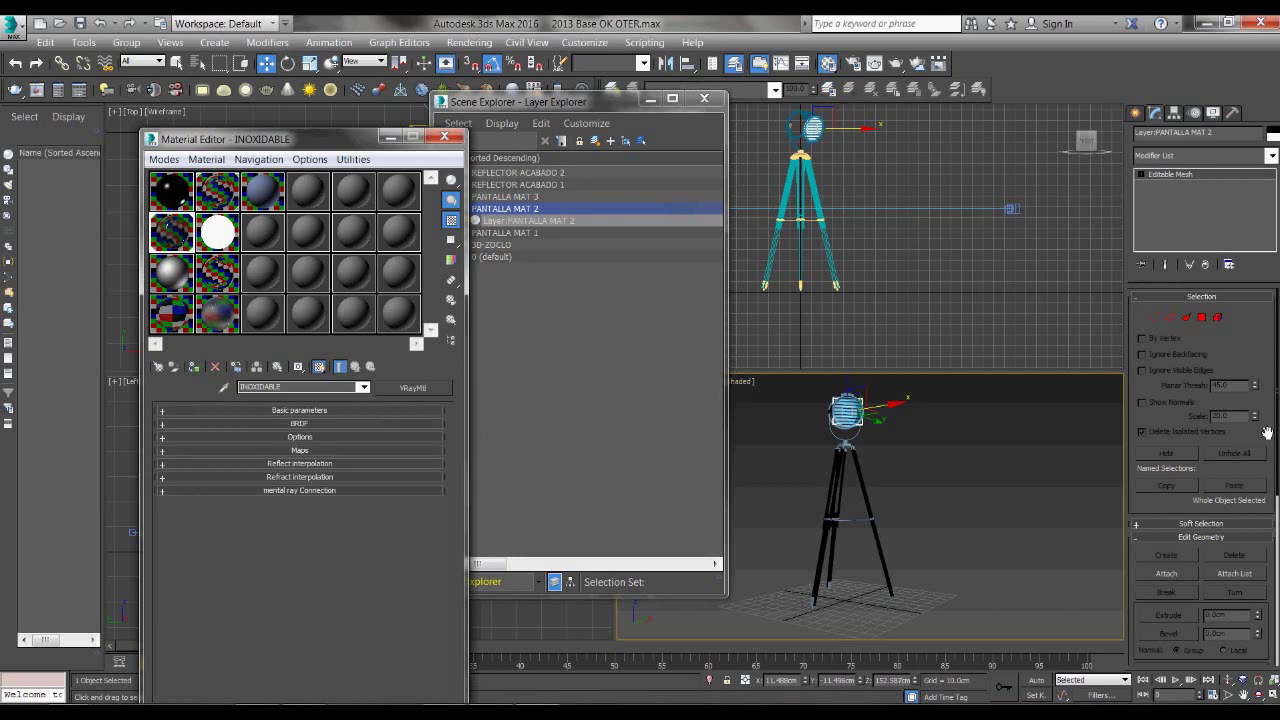
{"action": "left_click", "coordinate": [1271, 156]}
{"action": "scroll", "coordinate": [1213, 388], "scroll_direction": "down", "scroll_amount": 5}
{"action": "left_click", "coordinate": [1175, 543]}
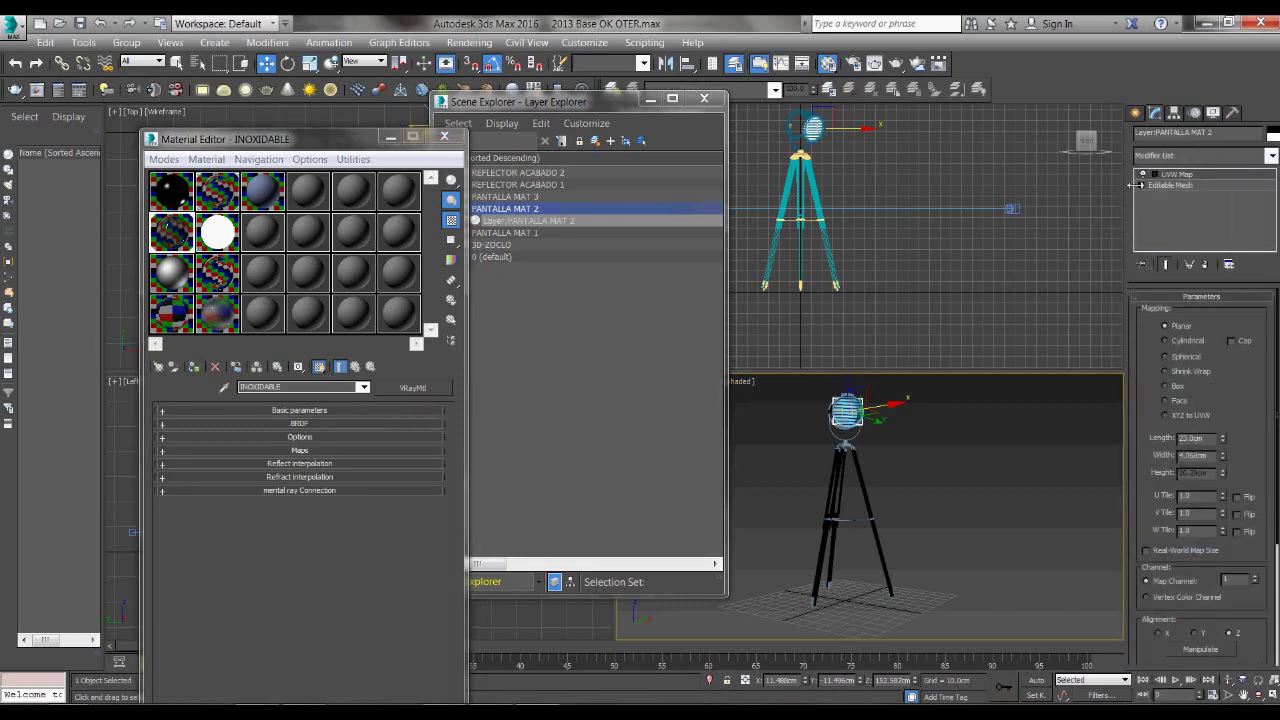
{"action": "left_click", "coordinate": [1166, 386]}
{"action": "left_click", "coordinate": [1006, 392]}
{"action": "left_click", "coordinate": [1006, 392]}
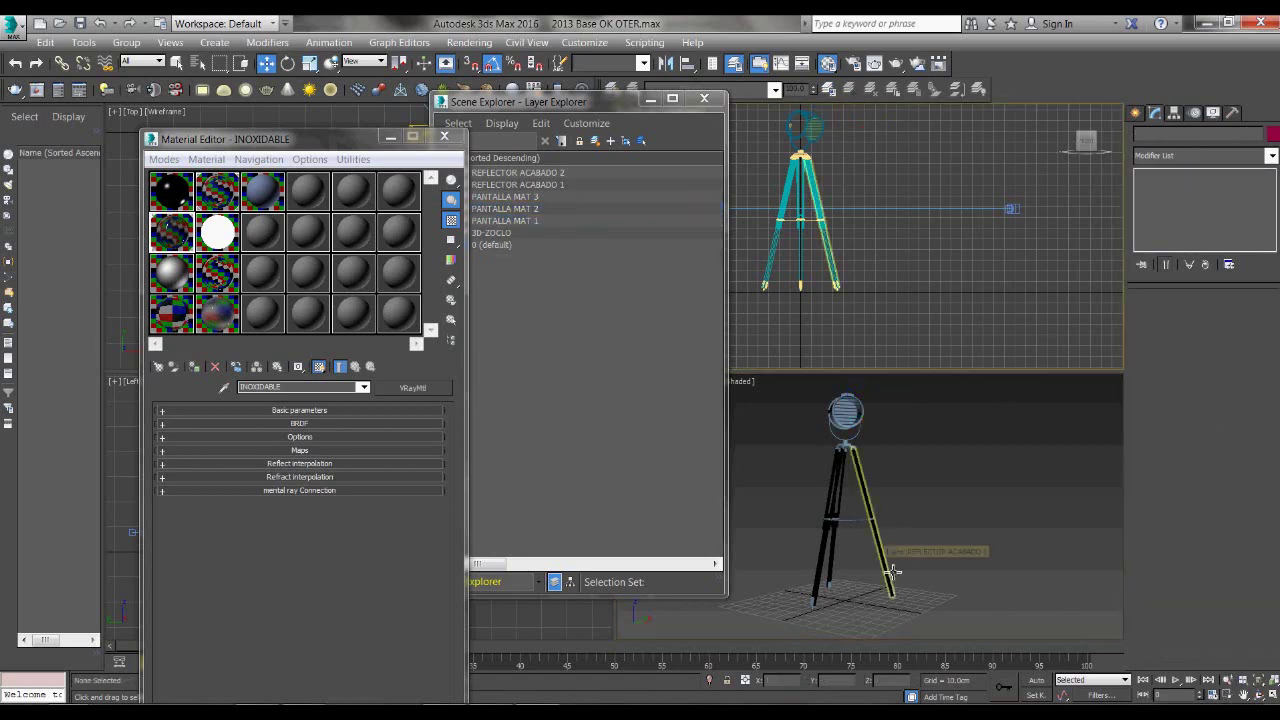
- Add a Box UVW Map with real-world map size to the REFLECTOR ACABADO 1 objects
{"action": "left_click", "coordinate": [513, 185]}
{"action": "left_click", "coordinate": [626, 140]}
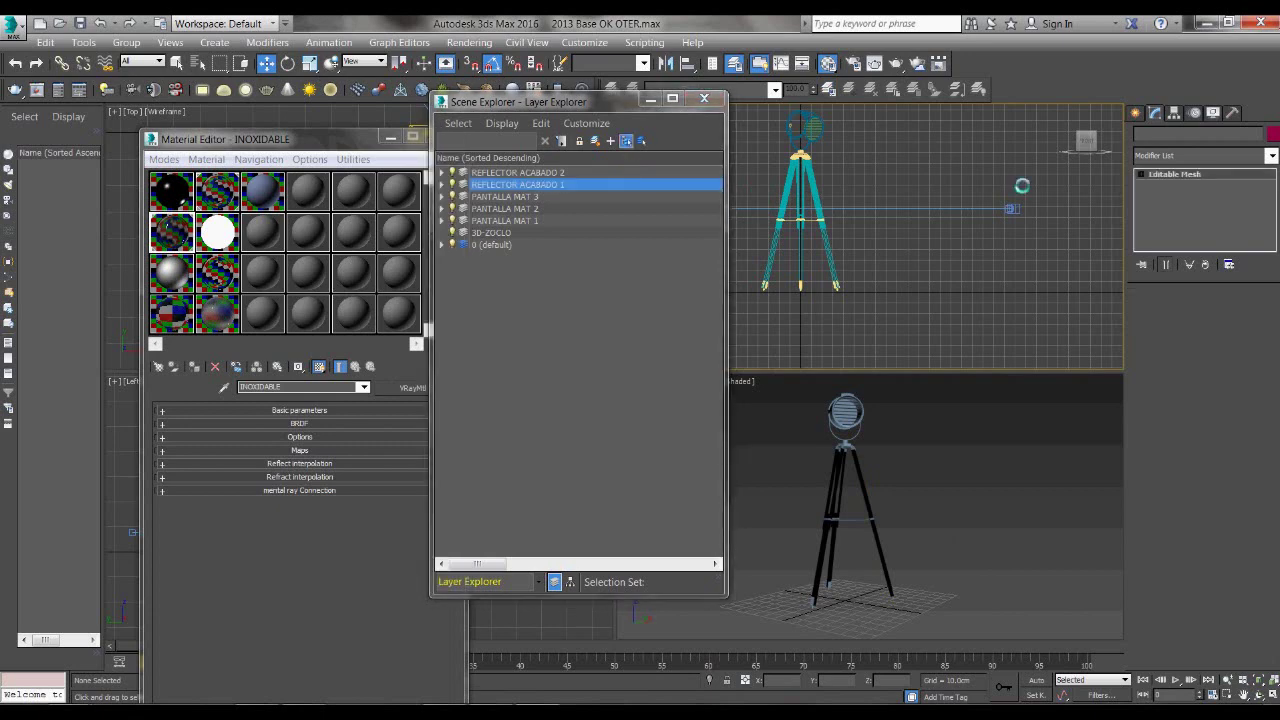
{"action": "left_click", "coordinate": [1271, 156]}
{"action": "scroll", "coordinate": [1162, 535], "scroll_direction": "down", "scroll_amount": 10}
{"action": "left_click", "coordinate": [1166, 541]}
{"action": "left_click", "coordinate": [1166, 386]}
{"action": "left_click", "coordinate": [1147, 550]}
- Make PLASTICO-NEGRO the active material, then close the Layer Explorer and Material Editor
{"action": "left_click", "coordinate": [183, 188]}
{"action": "left_click", "coordinate": [183, 188]}
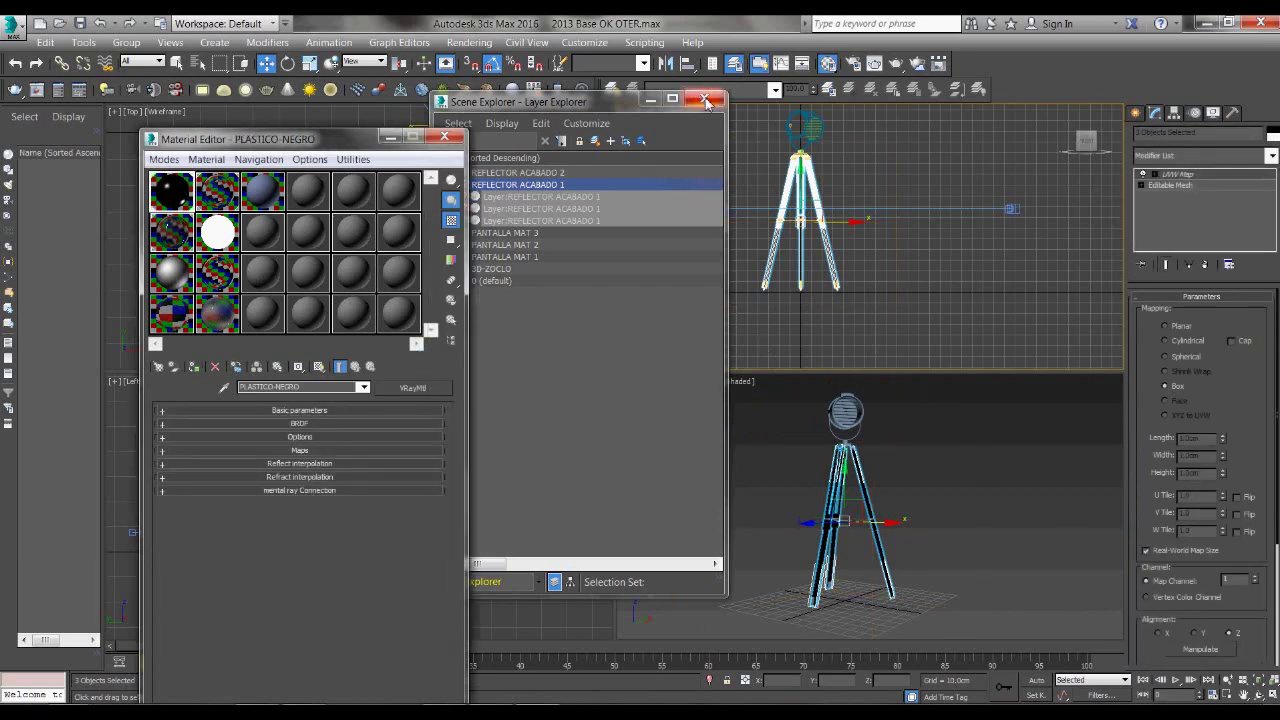
{"action": "left_click", "coordinate": [706, 101]}
{"action": "left_click", "coordinate": [445, 136]}
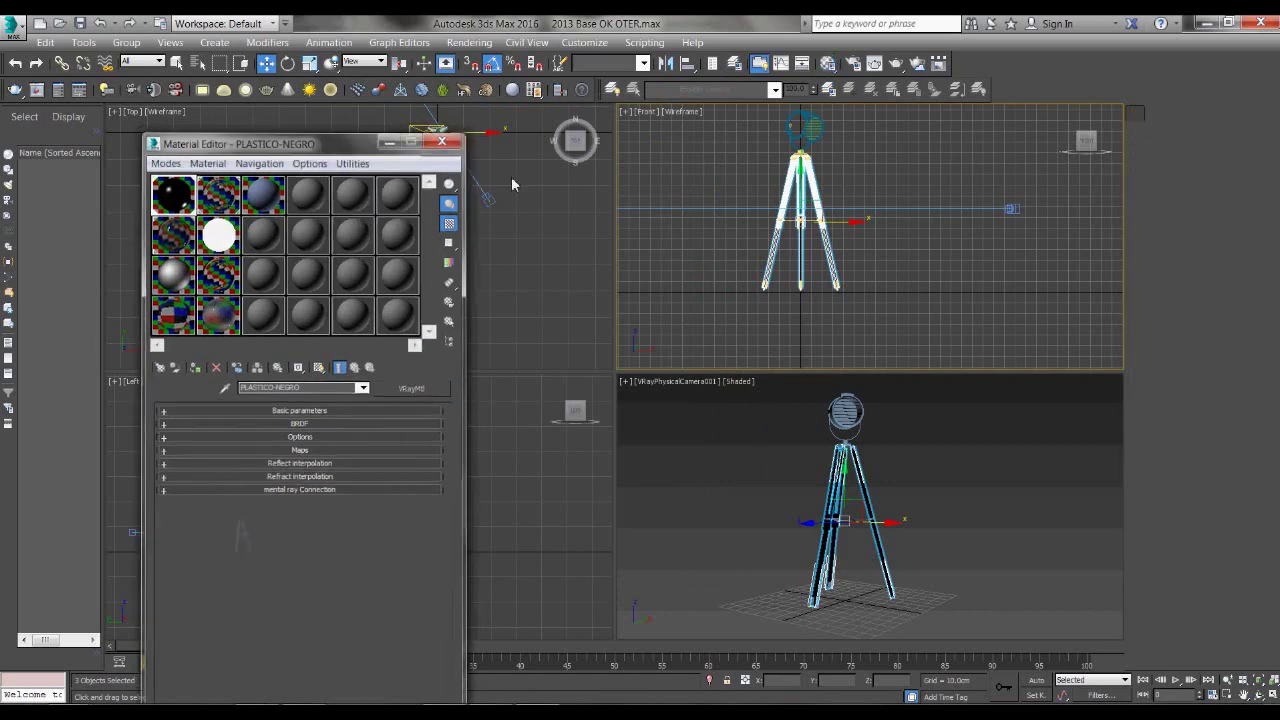
- Draw a thin Box001 wall behind the tripod lamp in the Top view
{"action": "left_click", "coordinate": [743, 414]}
{"action": "left_click", "coordinate": [572, 332]}
{"action": "middle_click_drag", "start_coordinate": [459, 330], "coordinate": [460, 321]}
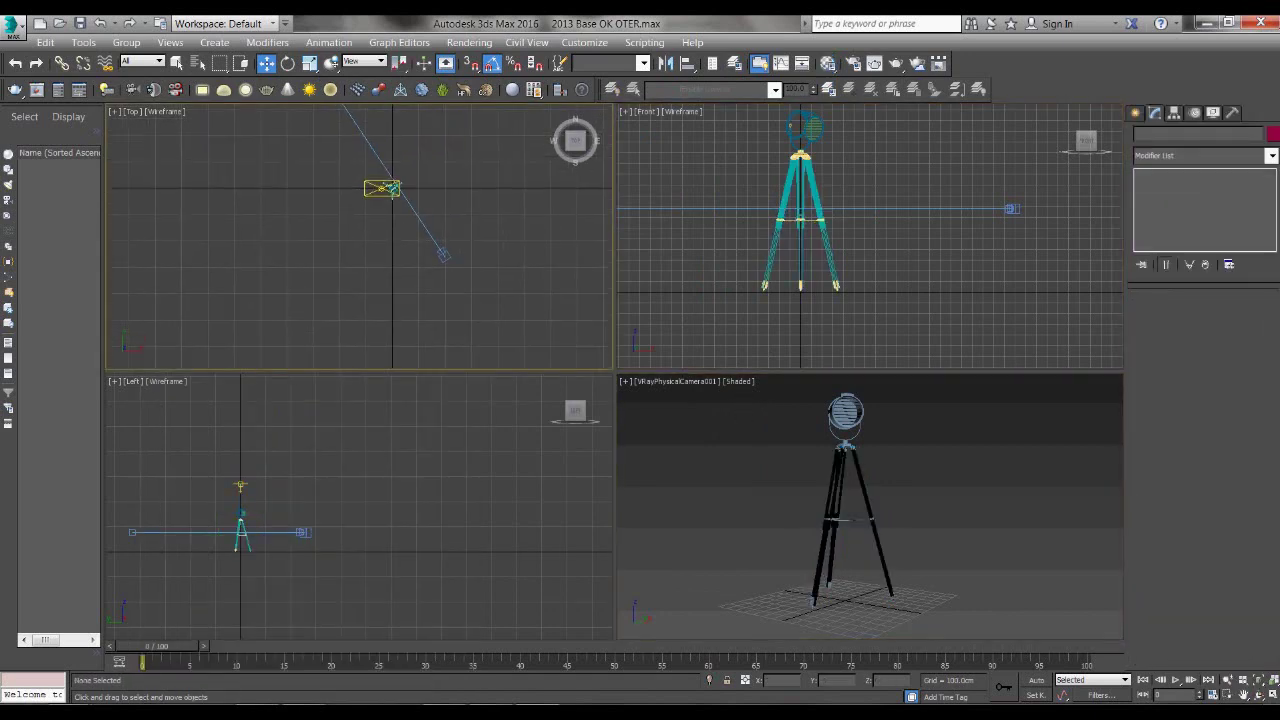
{"action": "left_click", "coordinate": [1136, 114]}
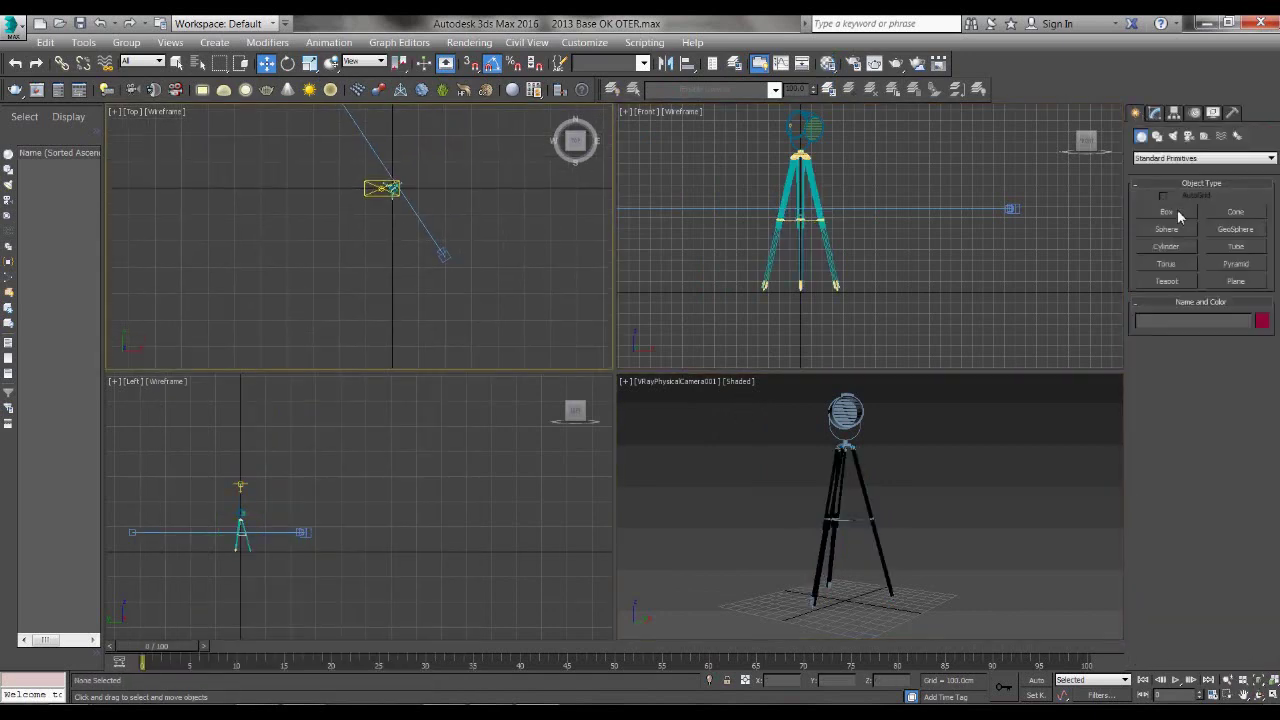
{"action": "left_click", "coordinate": [1178, 215]}
{"action": "mouse_move", "coordinate": [335, 178]}
{"action": "left_mouse_down"}
{"action": "mouse_move", "coordinate": [477, 185]}
{"action": "mouse_move", "coordinate": [463, 180]}
{"action": "left_mouse_up"}
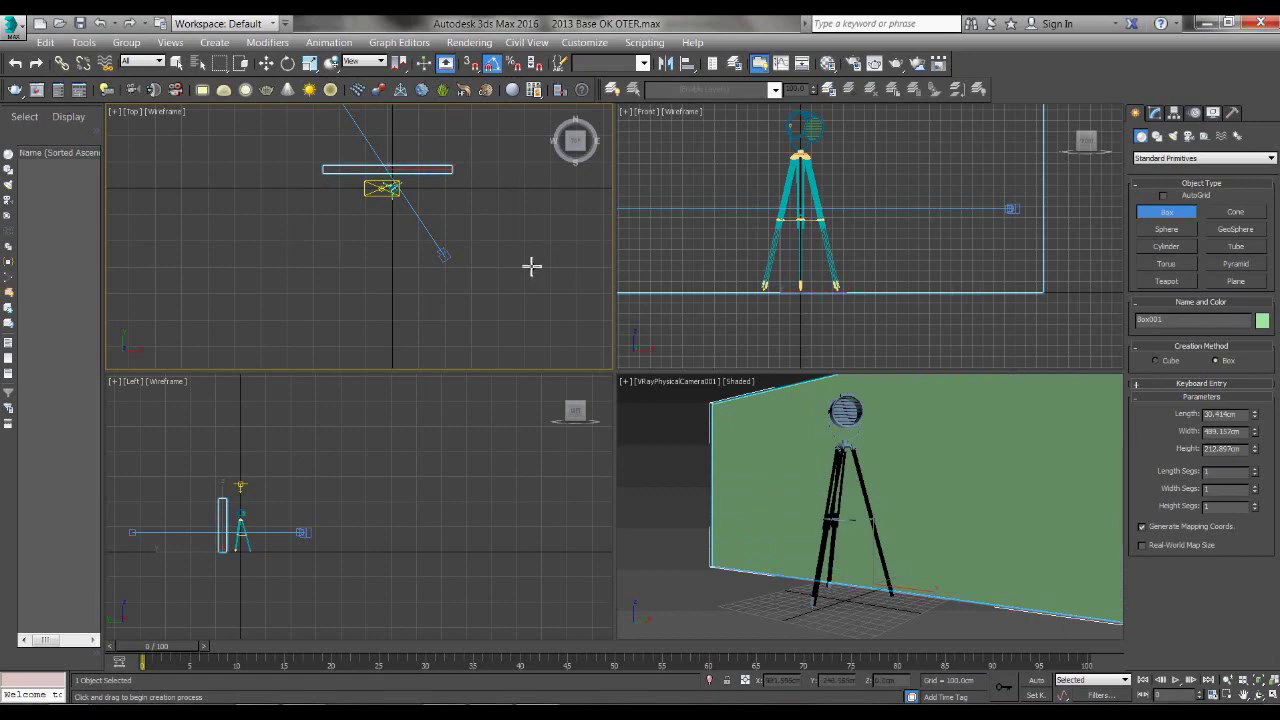
{"action": "left_click", "coordinate": [475, 273]}
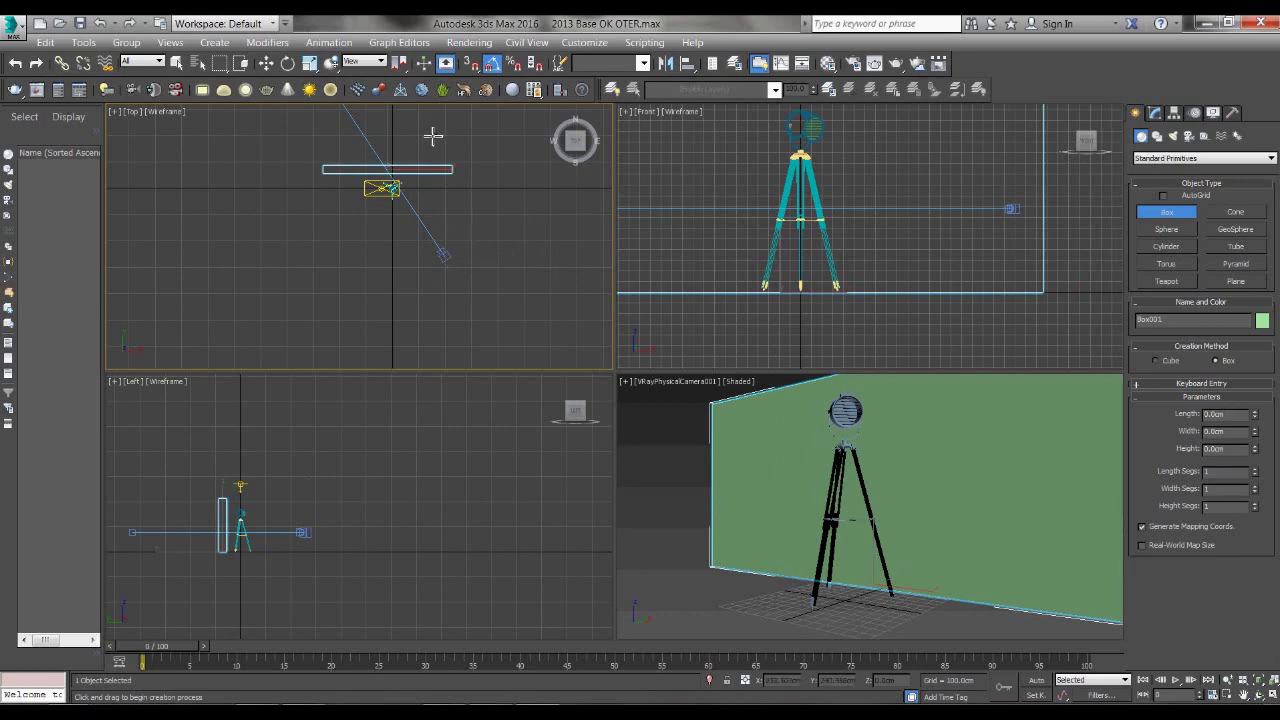
- Nudge the V-Ray camera slightly in the Top view
{"action": "left_click", "coordinate": [265, 63]}
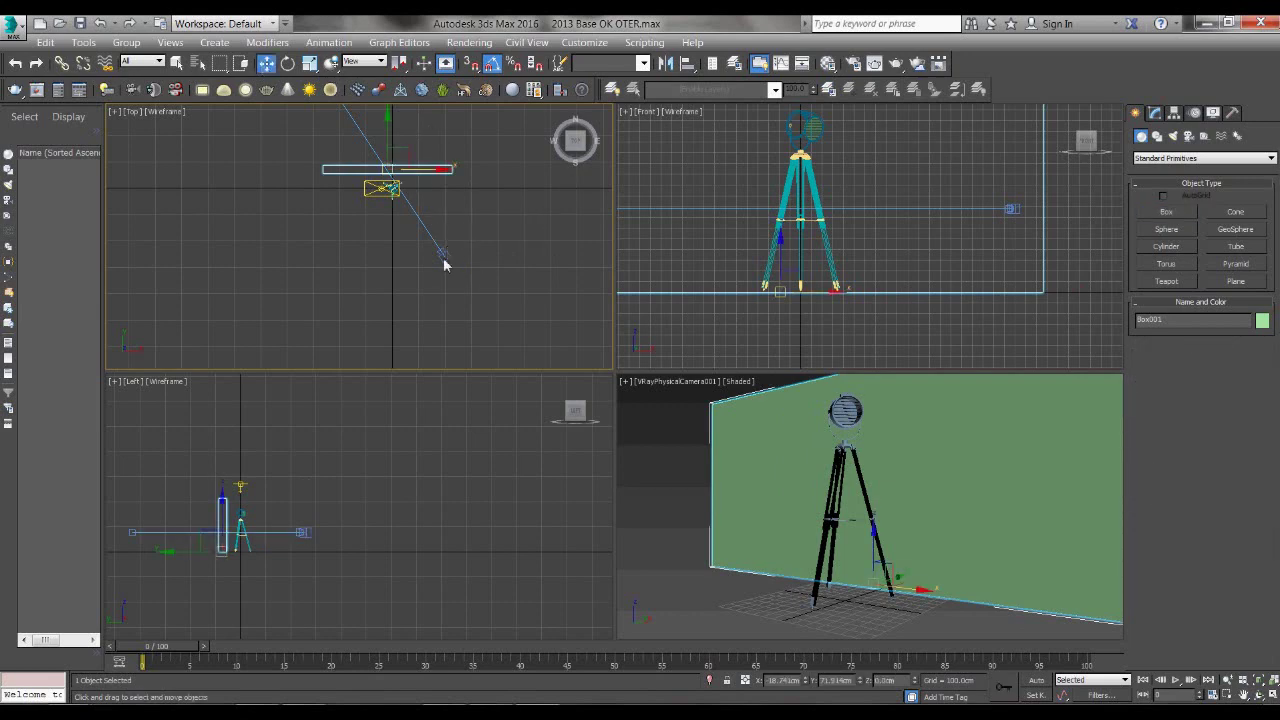
{"action": "mouse_move", "coordinate": [457, 264]}
{"action": "left_mouse_down"}
{"action": "mouse_move", "coordinate": [476, 275]}
{"action": "mouse_move", "coordinate": [455, 299]}
{"action": "left_mouse_up"}
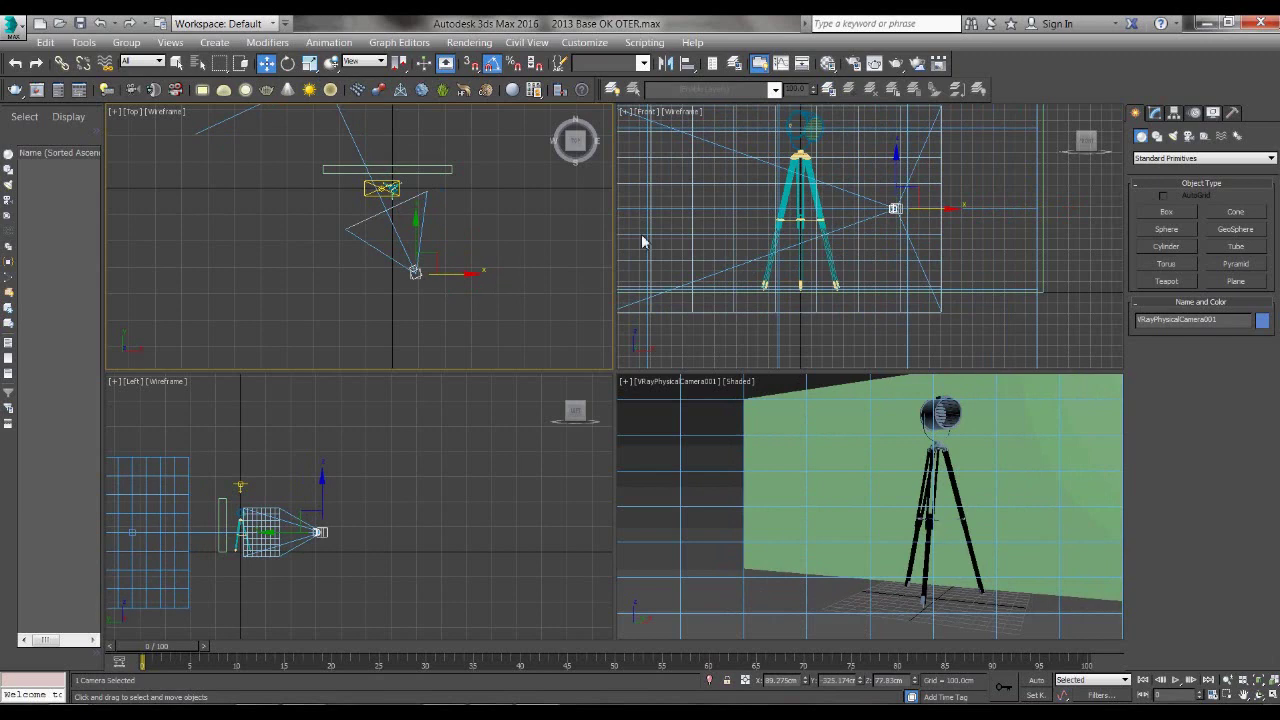
{"action": "left_click", "coordinate": [1051, 274]}
{"action": "left_click", "coordinate": [1163, 212]}
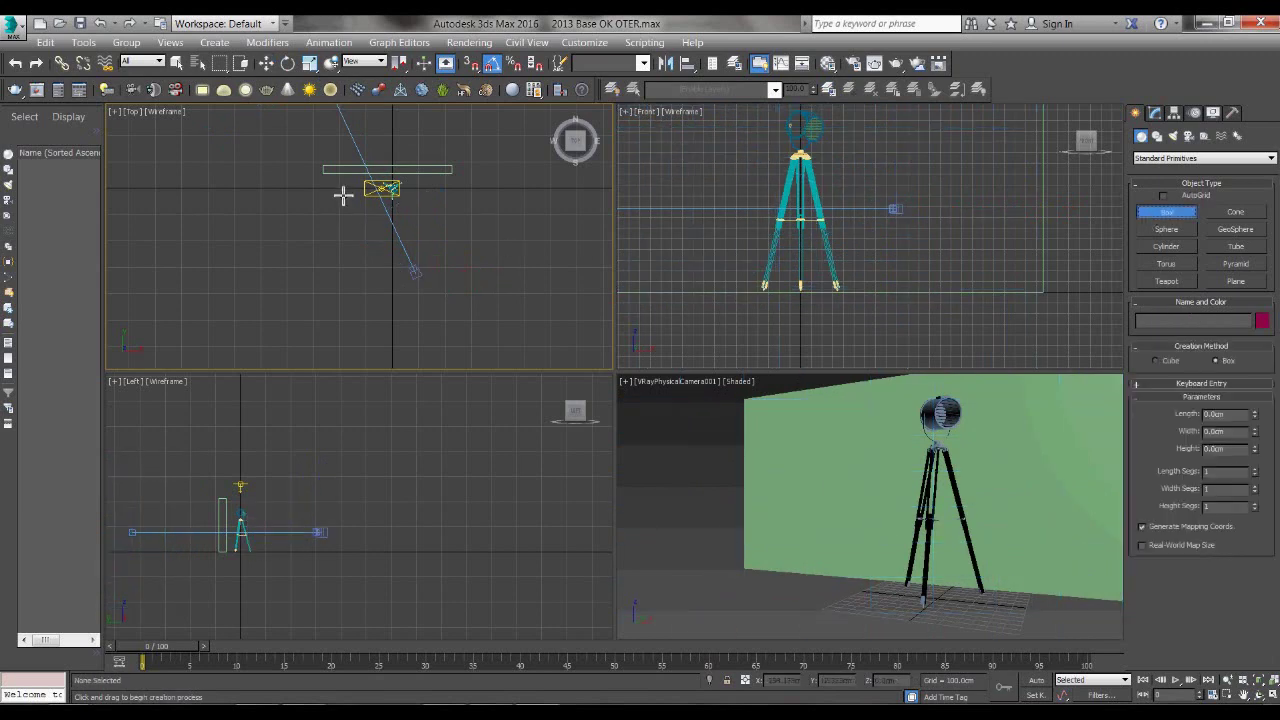
- Draw a flat floor box under the lamp in the Top view
{"action": "mouse_move", "coordinate": [321, 158]}
{"action": "left_mouse_down"}
{"action": "mouse_move", "coordinate": [346, 203]}
{"action": "mouse_move", "coordinate": [452, 247]}
{"action": "mouse_move", "coordinate": [471, 294]}
{"action": "left_mouse_up"}
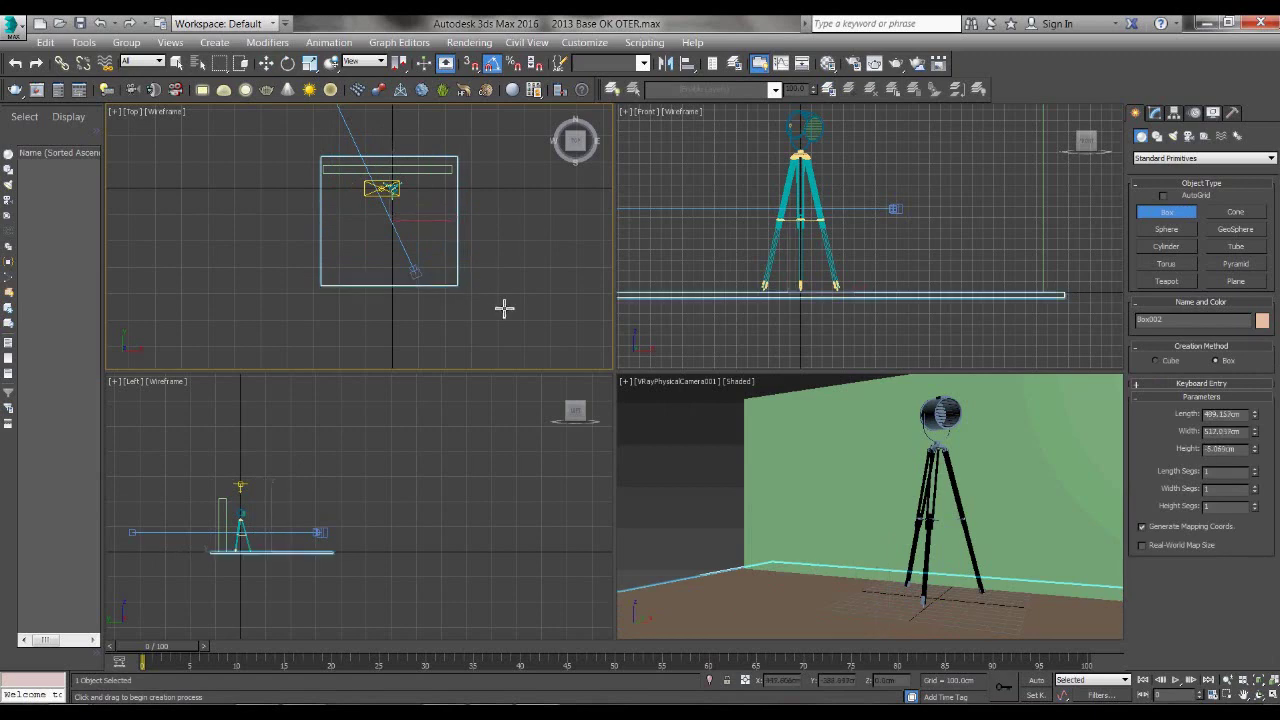
{"action": "left_click", "coordinate": [503, 276]}
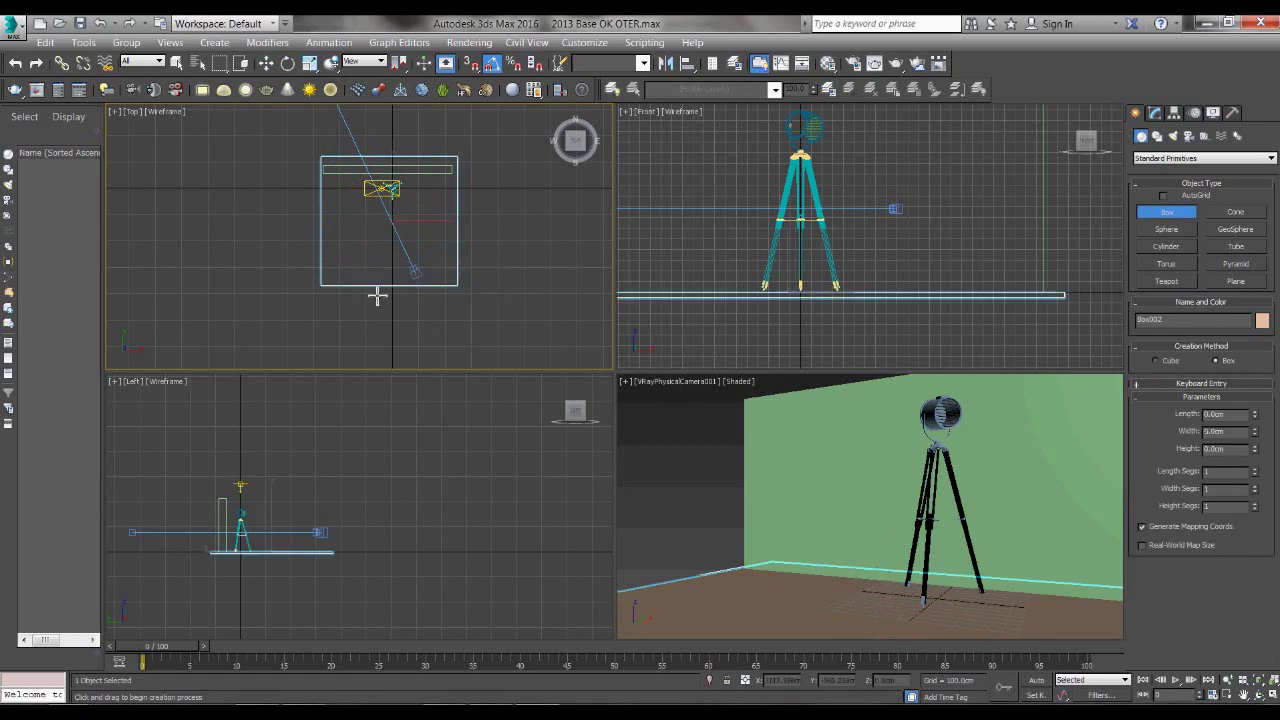
{"action": "key", "text": "w"}
- Move the camera left and place its target onto the lamp
{"action": "left_click", "coordinate": [495, 290]}
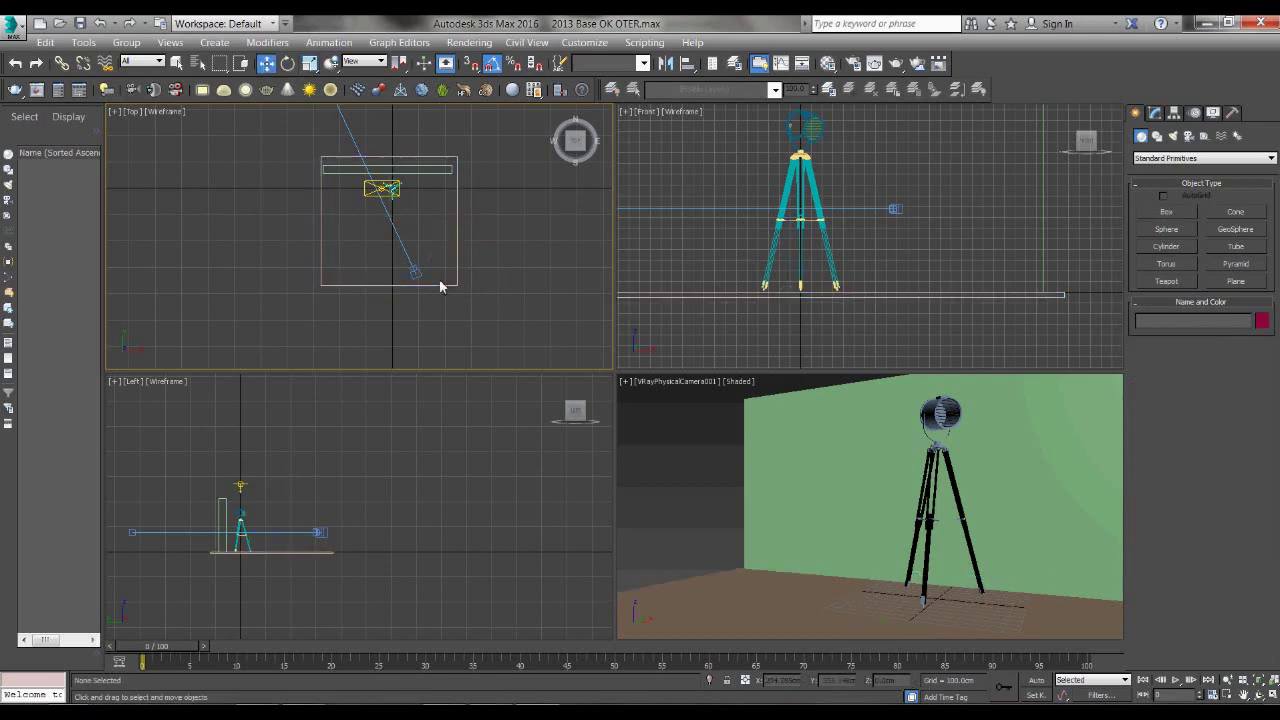
{"action": "left_click", "coordinate": [424, 281]}
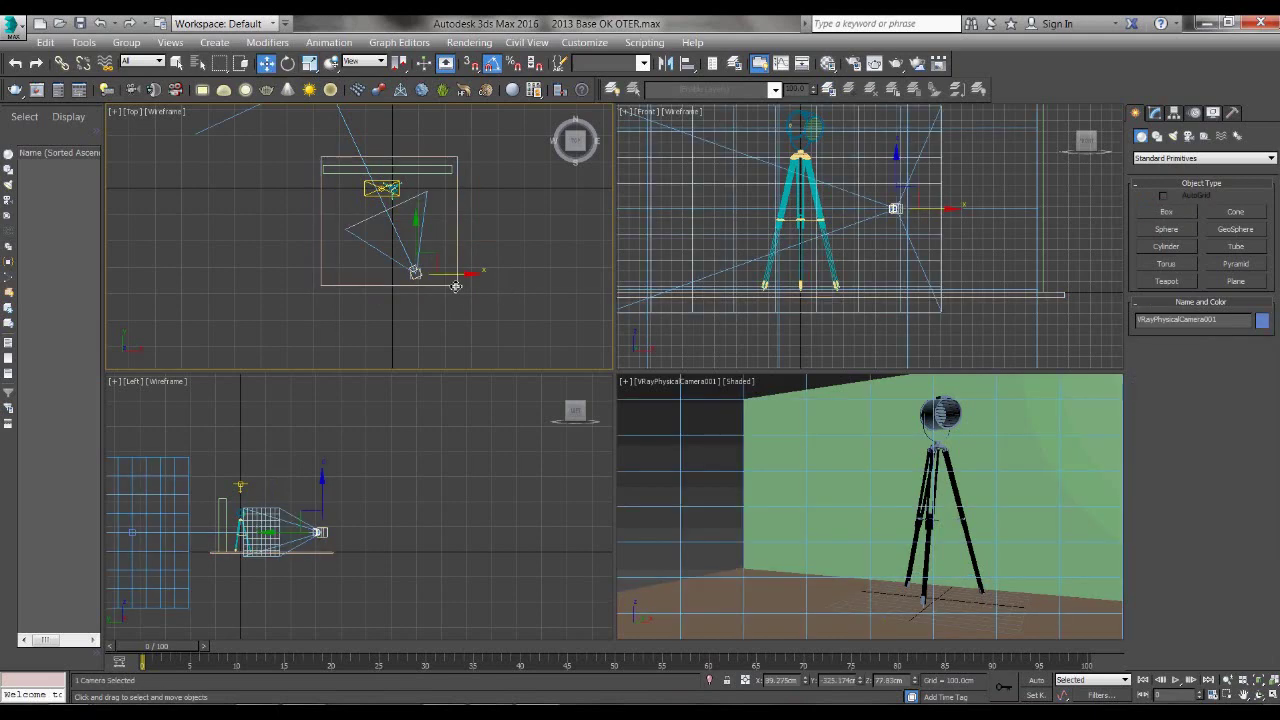
{"action": "left_click_drag", "start_coordinate": [424, 281], "coordinate": [385, 281]}
{"action": "middle_click_drag", "start_coordinate": [382, 138], "coordinate": [379, 238]}
{"action": "mouse_move", "coordinate": [380, 165]}
{"action": "left_mouse_down"}
{"action": "mouse_move", "coordinate": [363, 189]}
{"action": "mouse_move", "coordinate": [433, 198]}
{"action": "left_mouse_up"}
{"action": "middle_click_drag", "start_coordinate": [400, 306], "coordinate": [395, 266]}
- Check the VRayPhysicalCamera's parameters in the Modify panel, then select the backdrop wall
{"action": "left_click", "coordinate": [376, 334]}
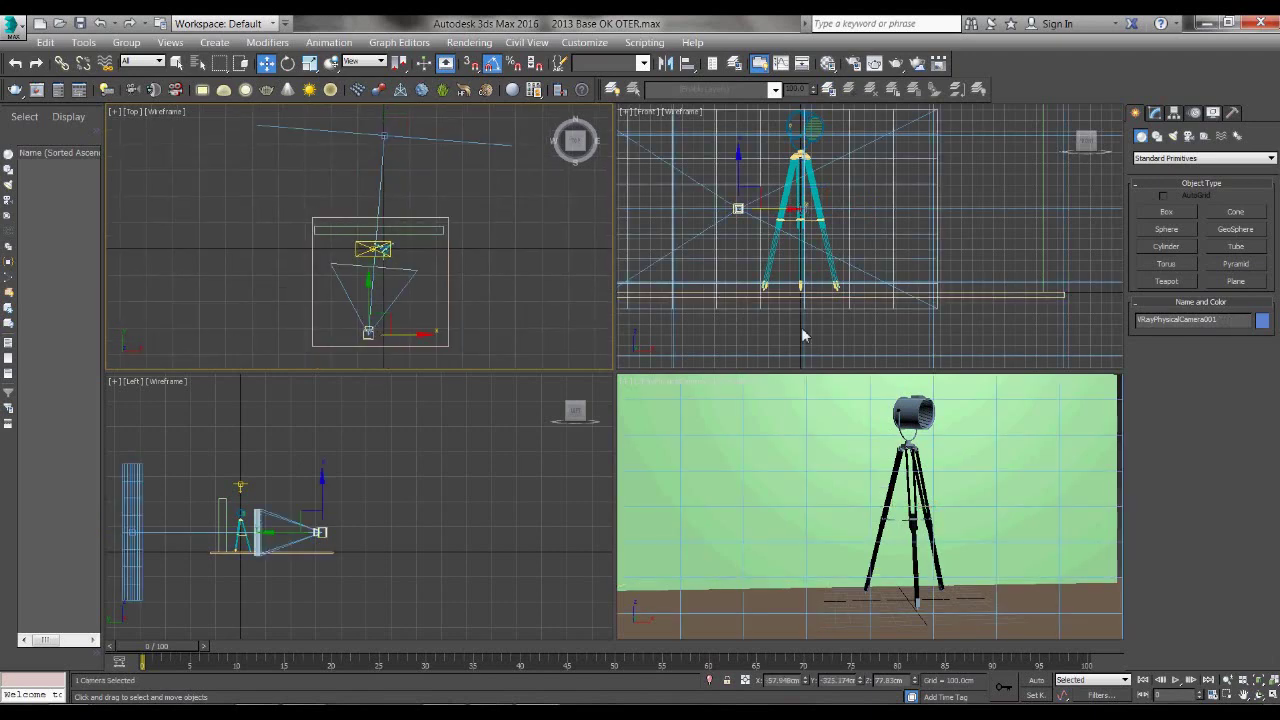
{"action": "left_click", "coordinate": [1156, 114]}
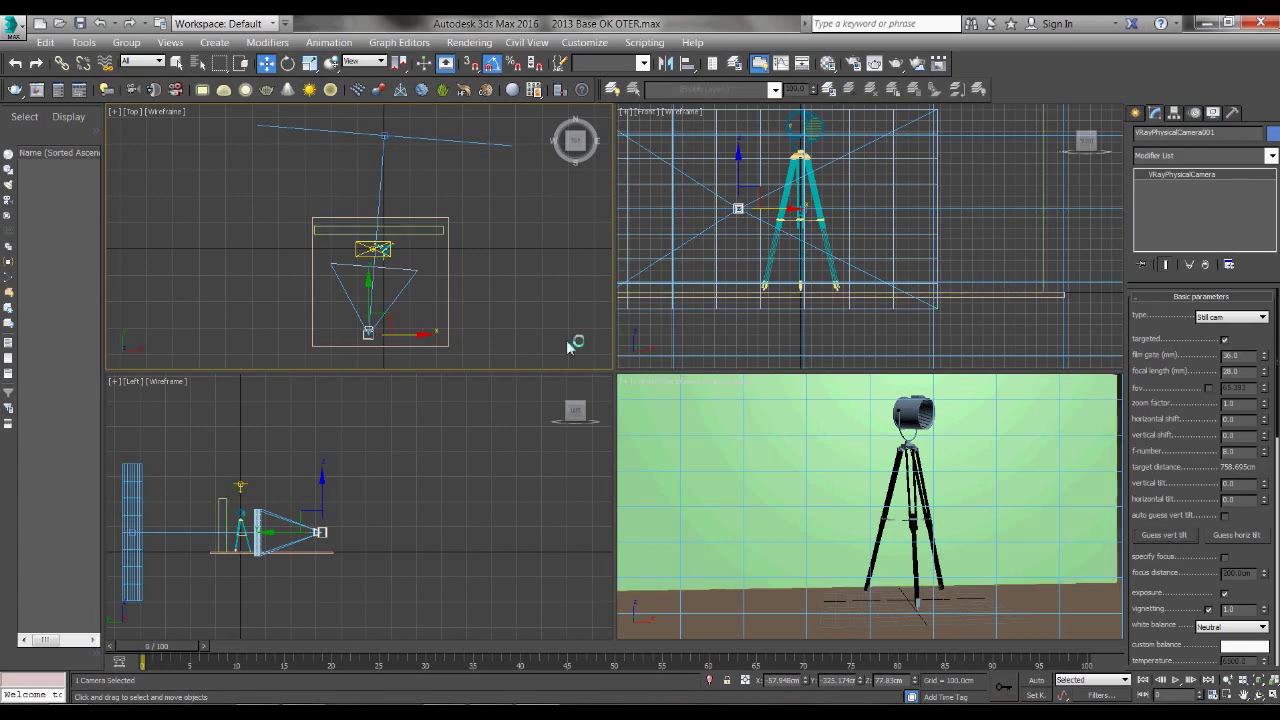
{"action": "key", "text": "ctrl+d"}
{"action": "left_click", "coordinate": [710, 438]}
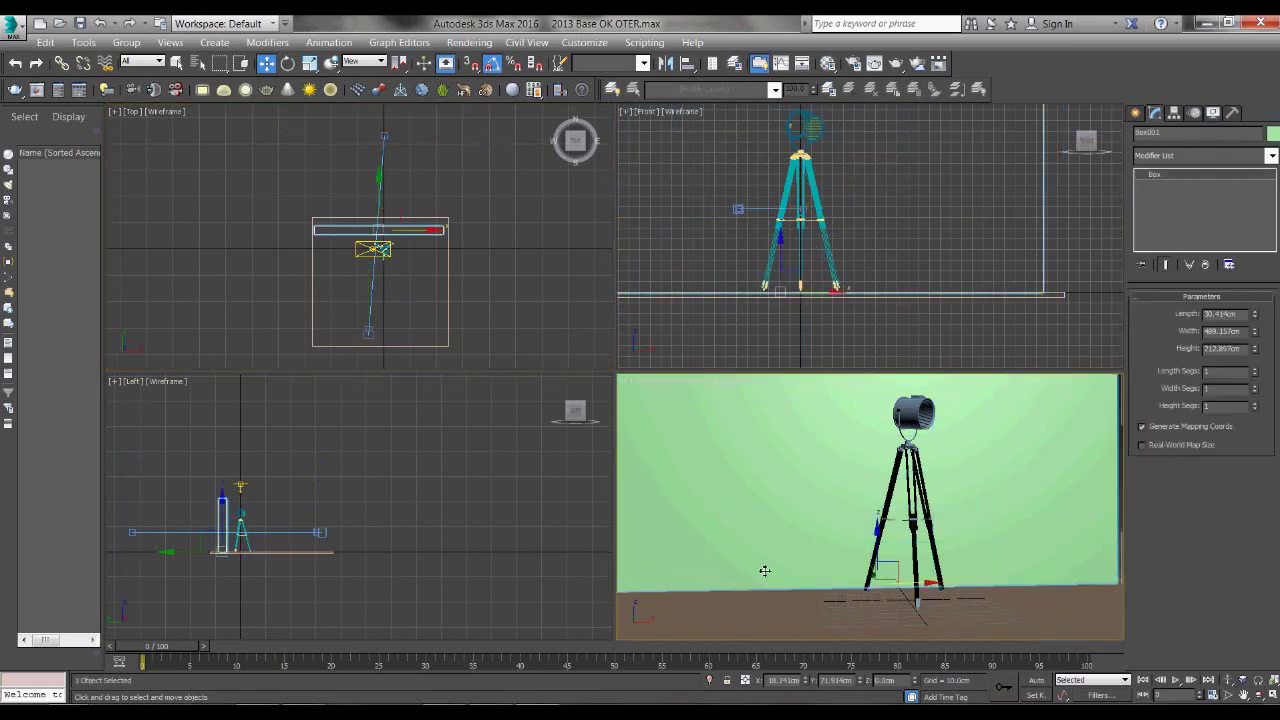
- Assign the PINTURA COLOR material to both the wall and floor
{"action": "left_click", "coordinate": [763, 622], "text": "ctrl"}
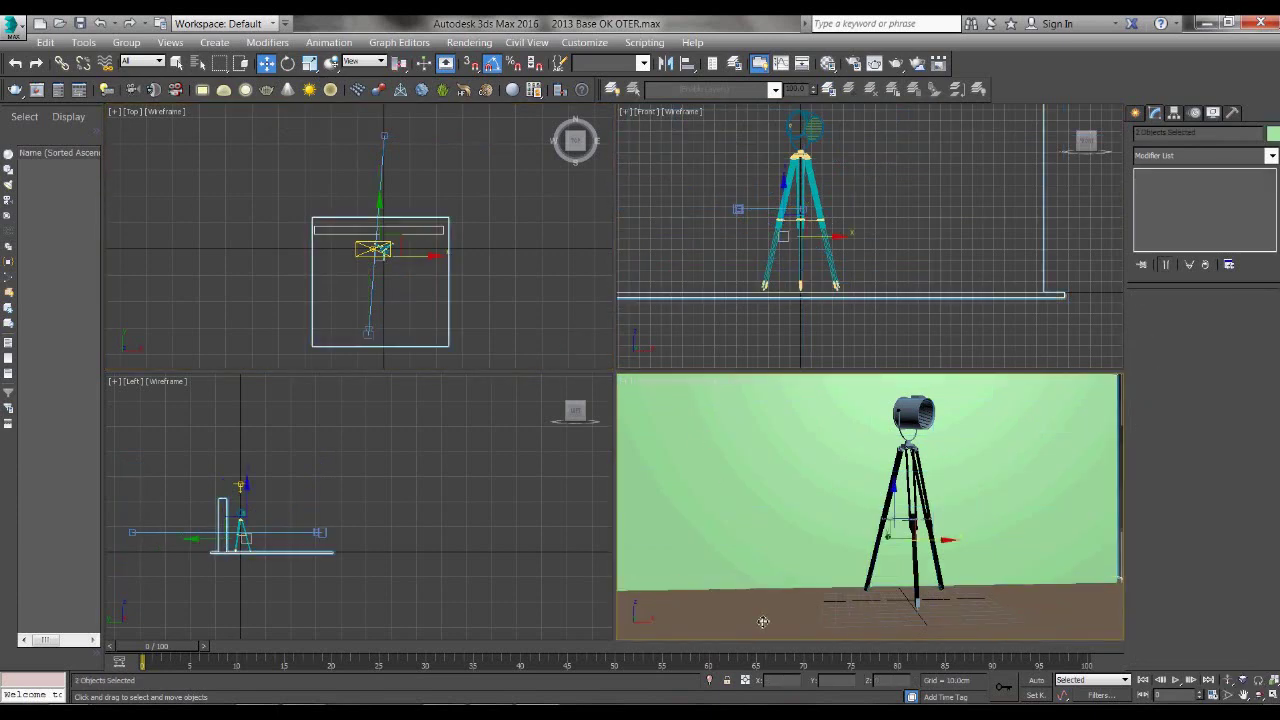
{"action": "left_click", "coordinate": [828, 63]}
{"action": "left_click", "coordinate": [263, 193]}
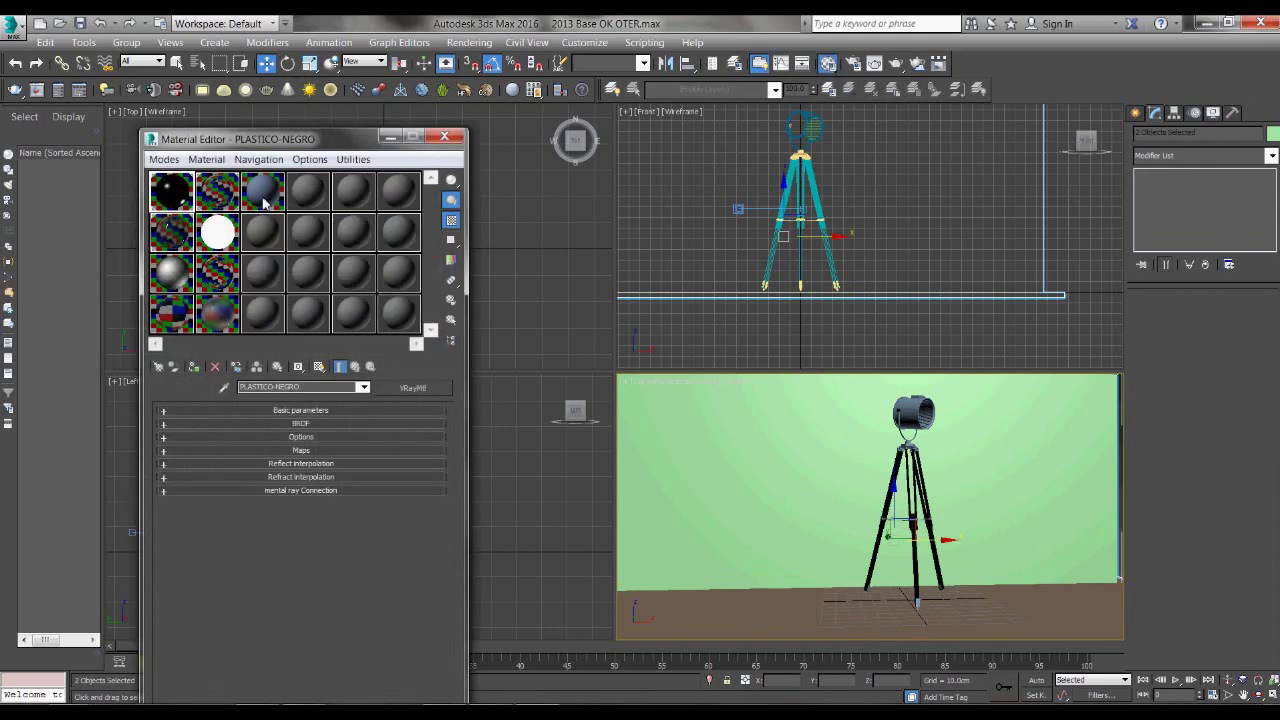
{"action": "left_click", "coordinate": [194, 367]}
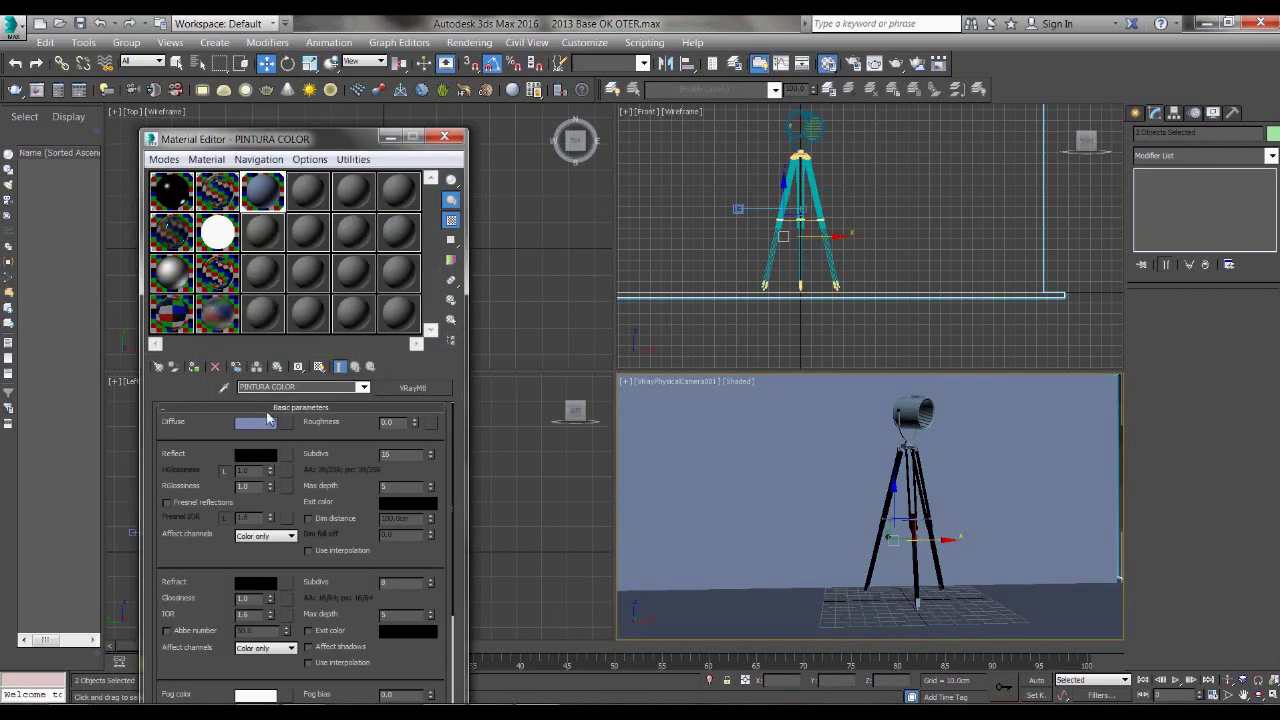
- Lighten PINTURA COLOR's diffuse to a pale blue-grey and render the camera view
{"action": "left_click", "coordinate": [262, 424]}
{"action": "left_click_drag", "start_coordinate": [440, 190], "coordinate": [440, 204]}
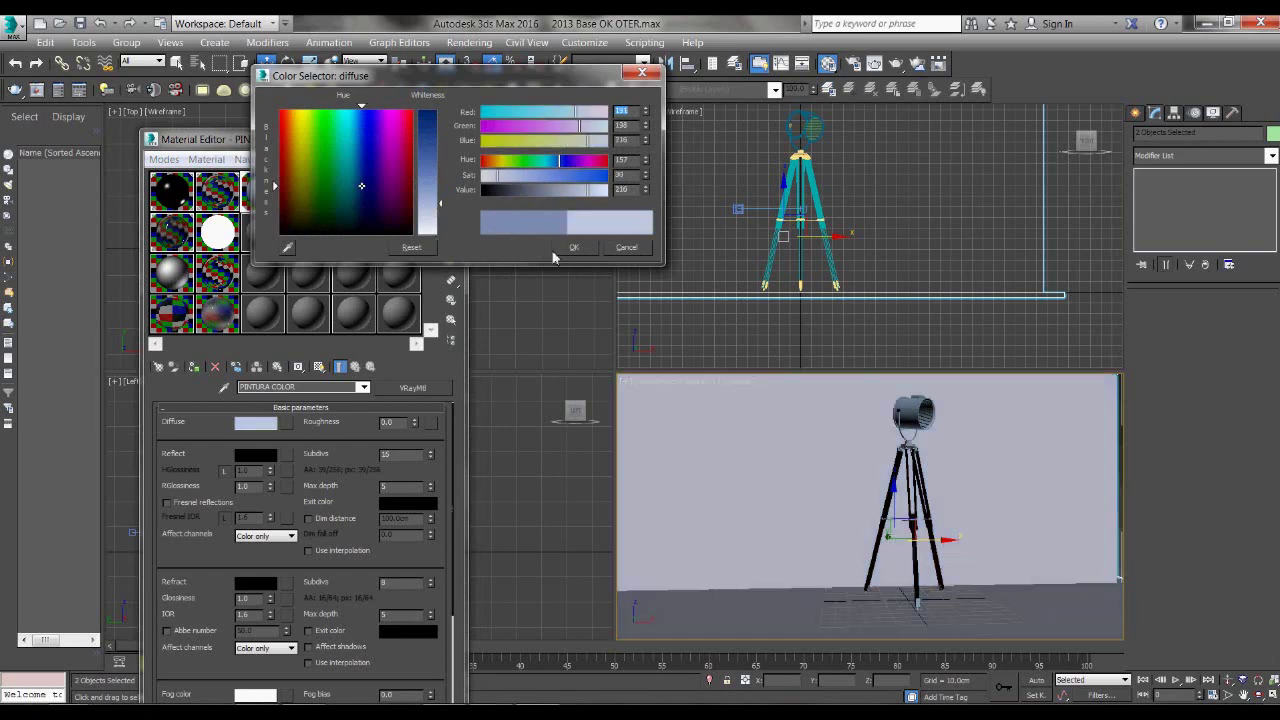
{"action": "left_click", "coordinate": [574, 248]}
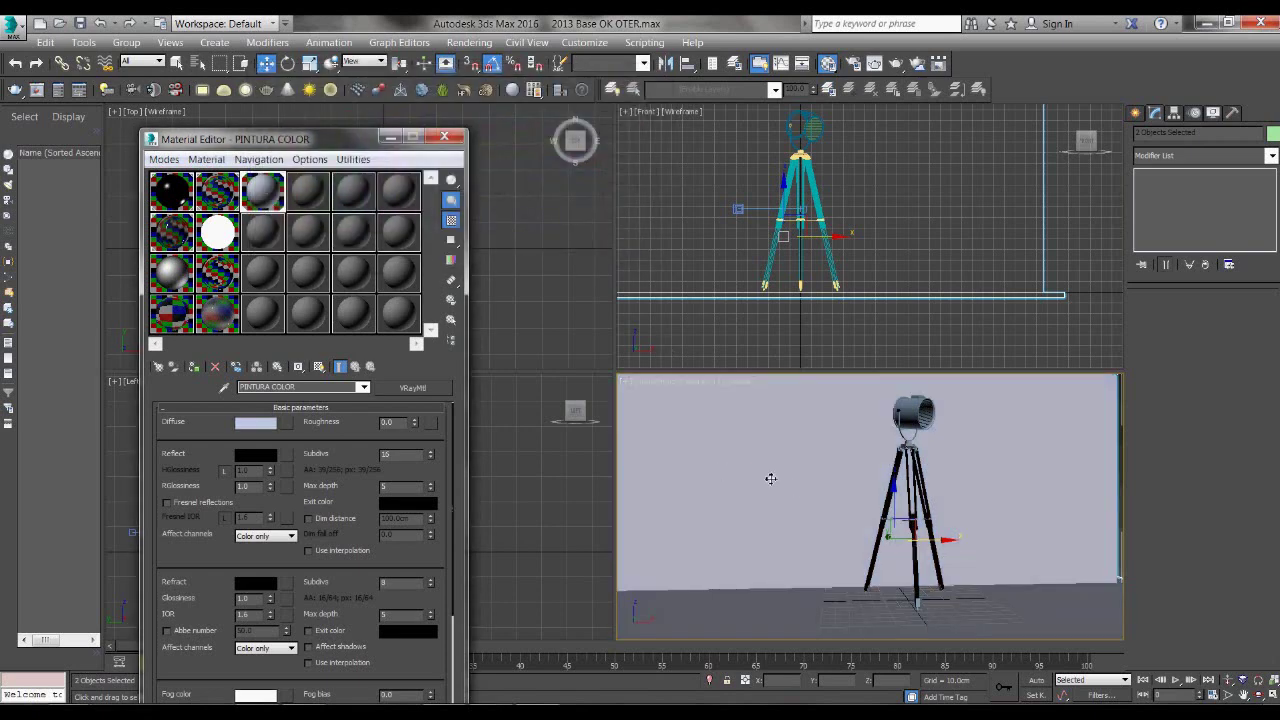
{"action": "right_click", "coordinate": [926, 446]}
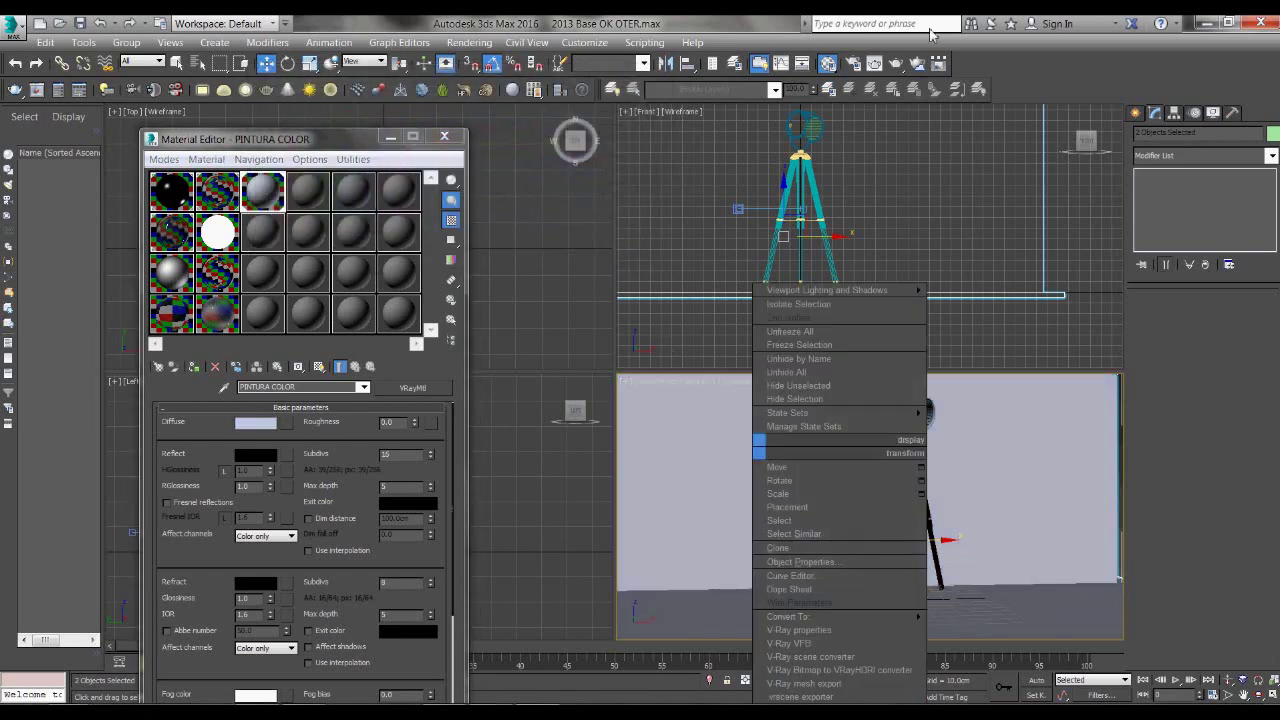
{"action": "left_click", "coordinate": [874, 62]}
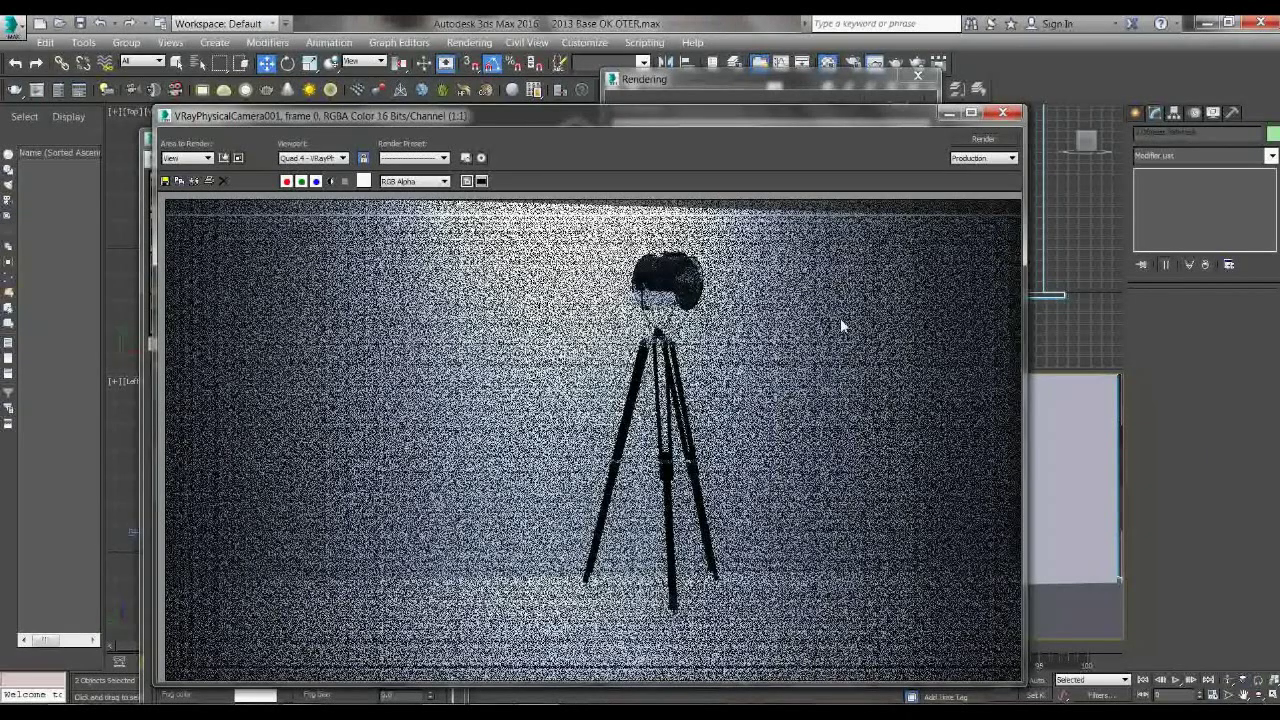
- While the render runs, switch to the PraVista 2 loft render in Windows Photo Viewer
{"action": "key", "text": "alt+Tab"}
{"action": "key", "text": "alt+Tab"}
{"action": "key", "text": "alt+Tab"}
{"action": "key", "text": "alt+Tab"}
{"action": "key", "text": "alt+Tab"}
{"action": "key", "text": "alt+Tab"}
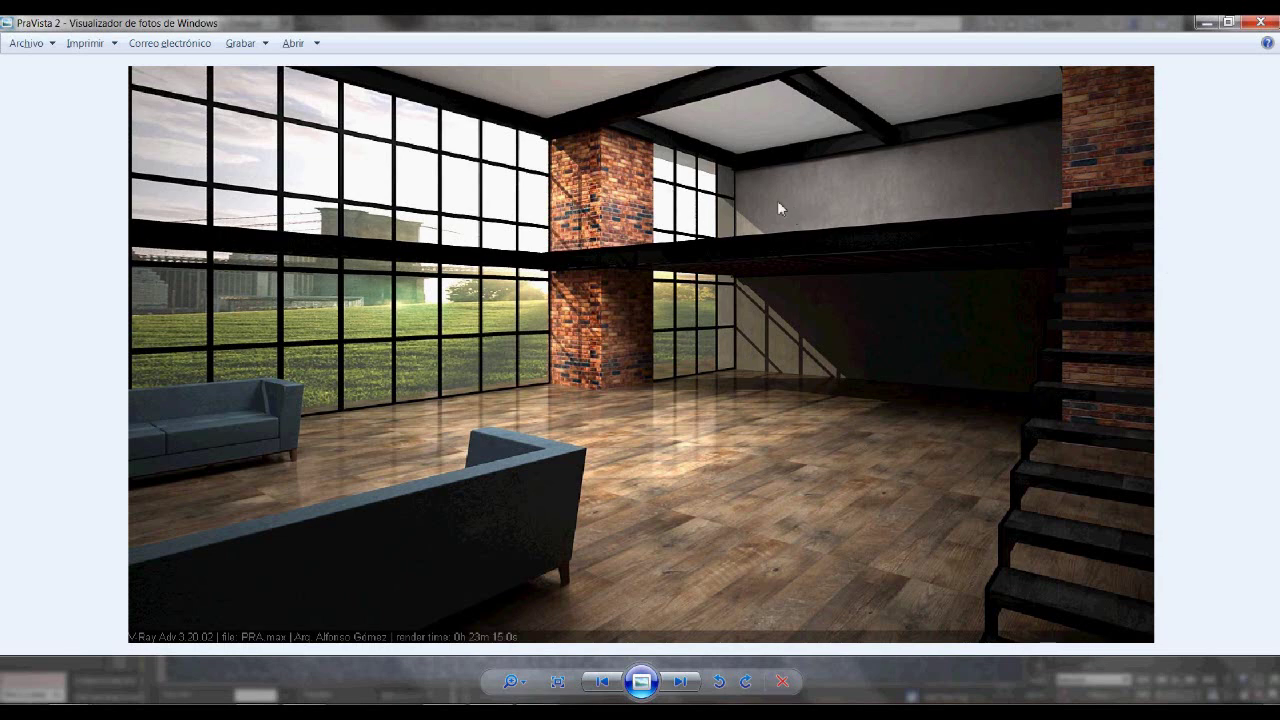
- Alt+Tab from the loft image back toward 3ds Max and its render window
{"action": "key", "text": "alt+Tab"}
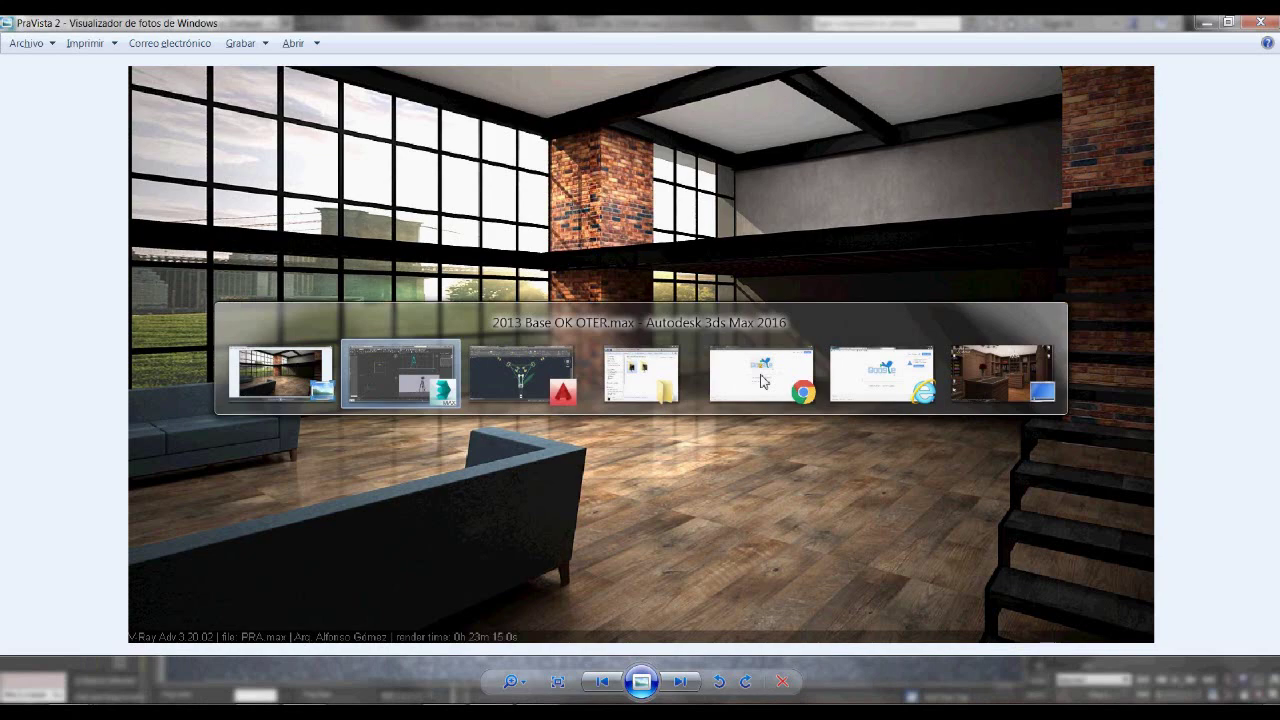